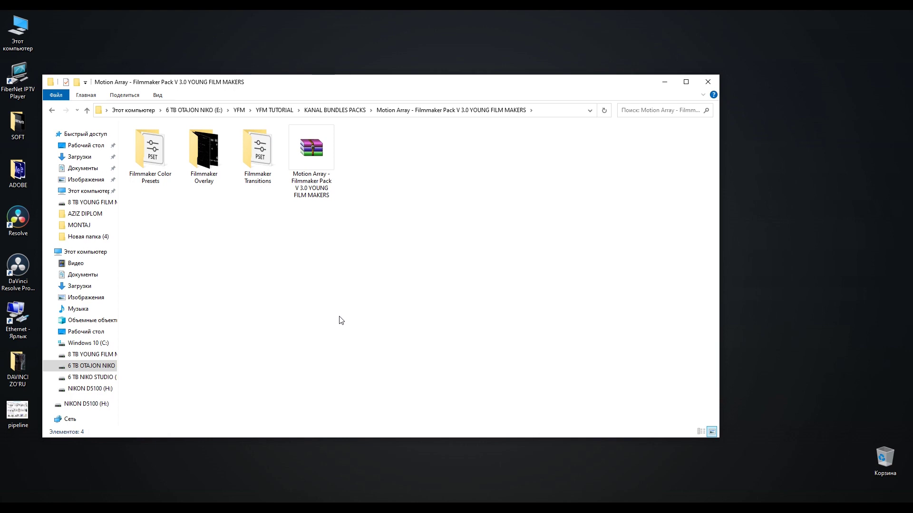
Browse the Filmmaker Pack's Transitions, Color Presets and Overlay folders, ending on Filmmaker Transitions
left_click(252, 177)
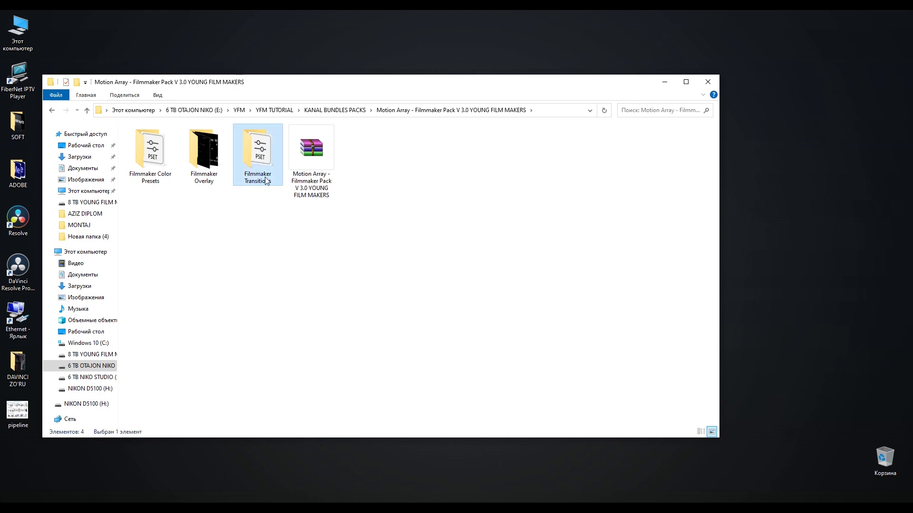
double_click(259, 146)
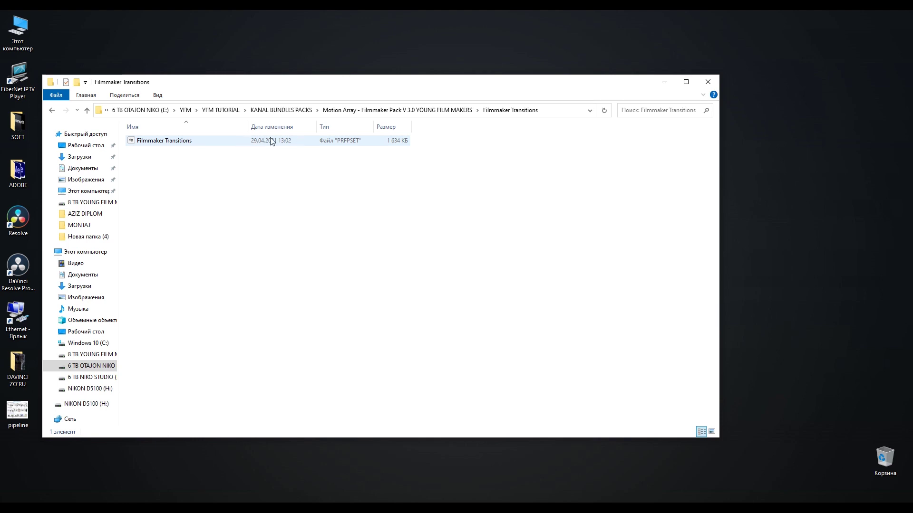
key("BackSpace")
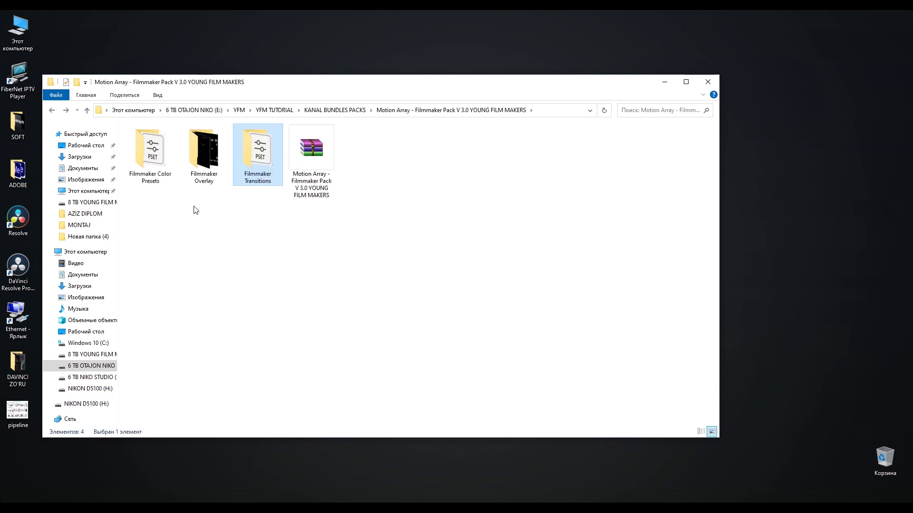
left_click(149, 177)
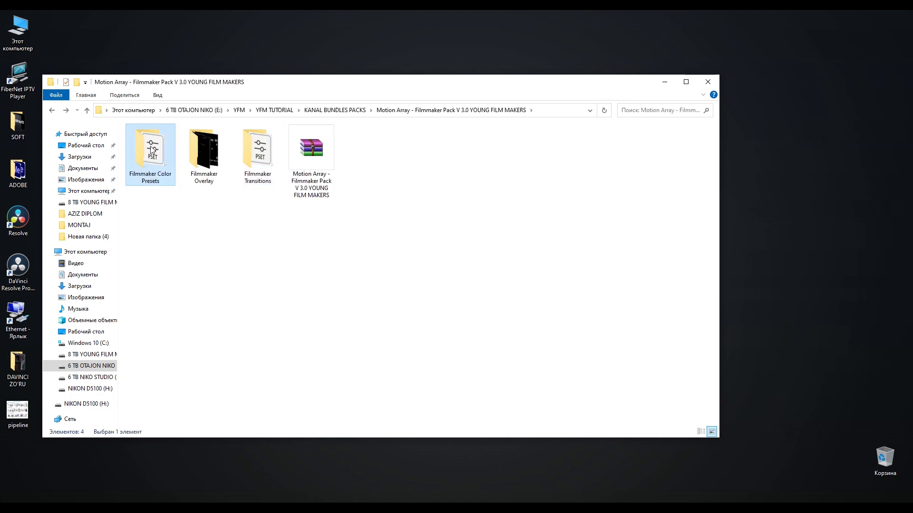
double_click(152, 149)
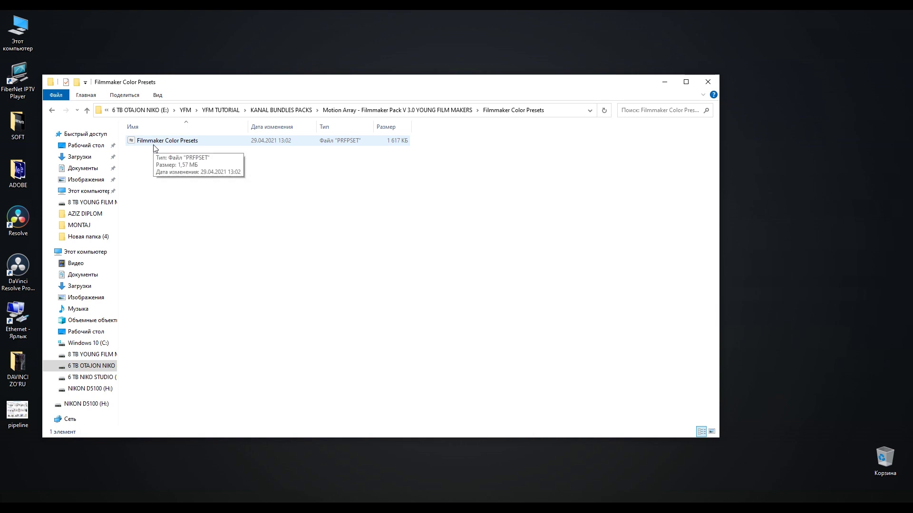
key("BackSpace")
left_click(262, 164)
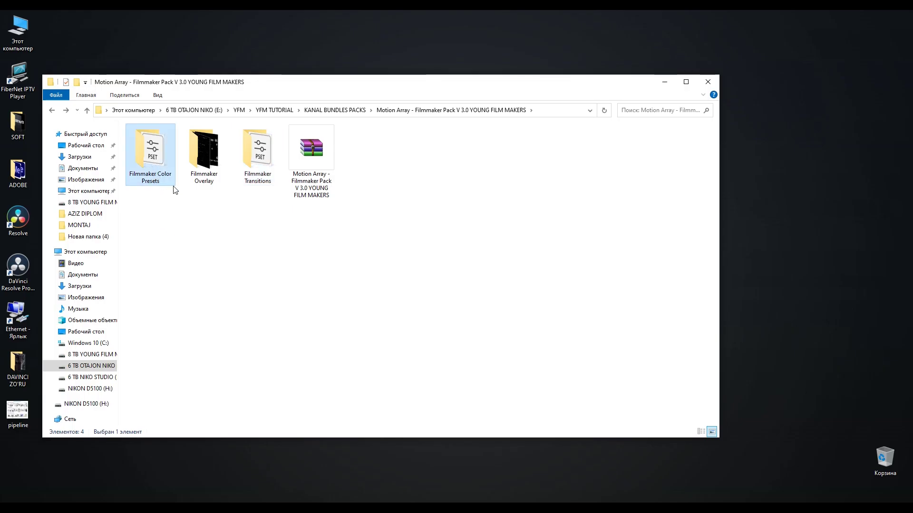
left_click(209, 164)
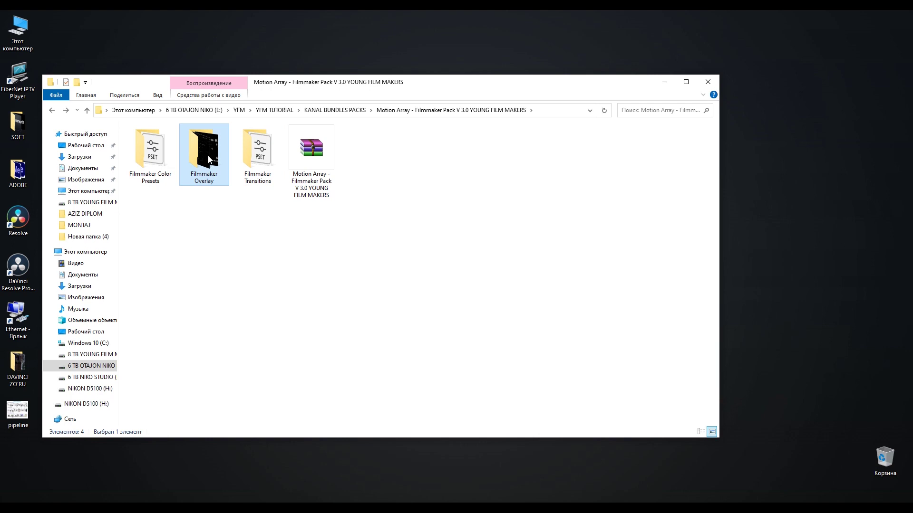
double_click(208, 164)
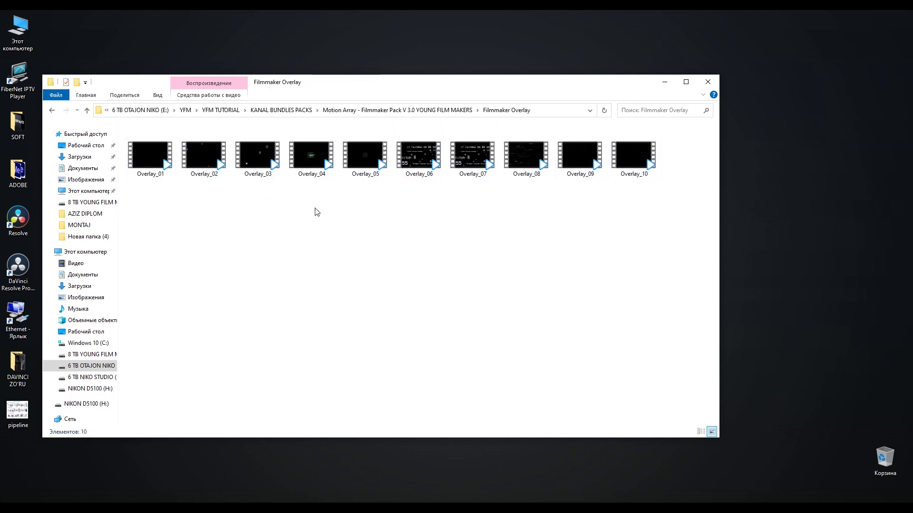
key("BackSpace")
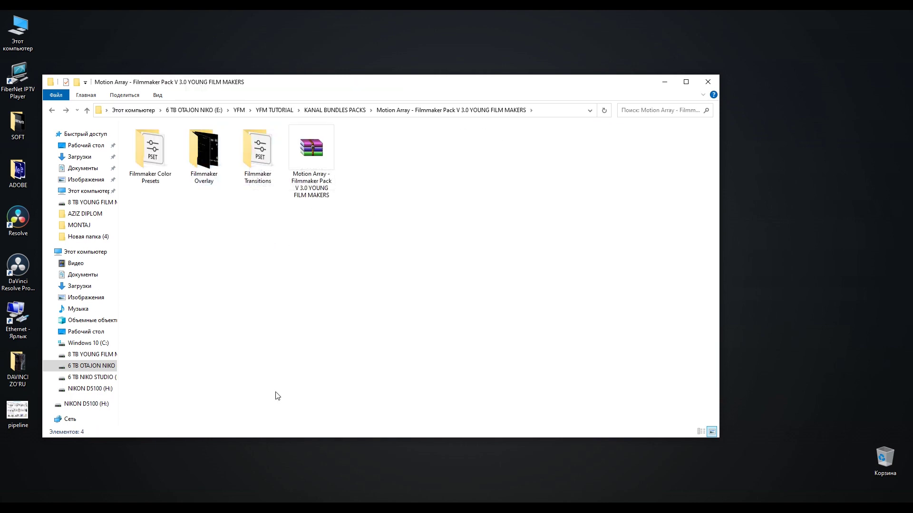
left_click(259, 163)
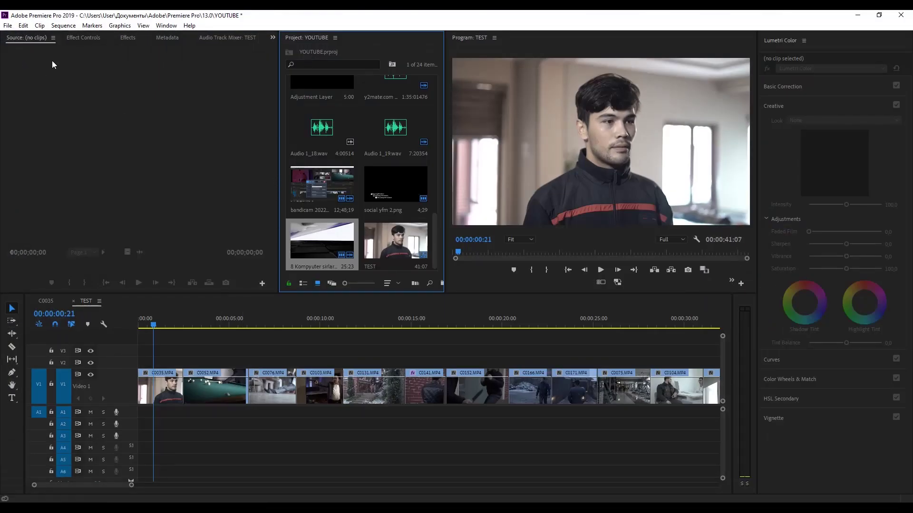
Import the Filmmaker Transitions .prfpset file into the Effects panel's Presets bin
left_click(127, 38)
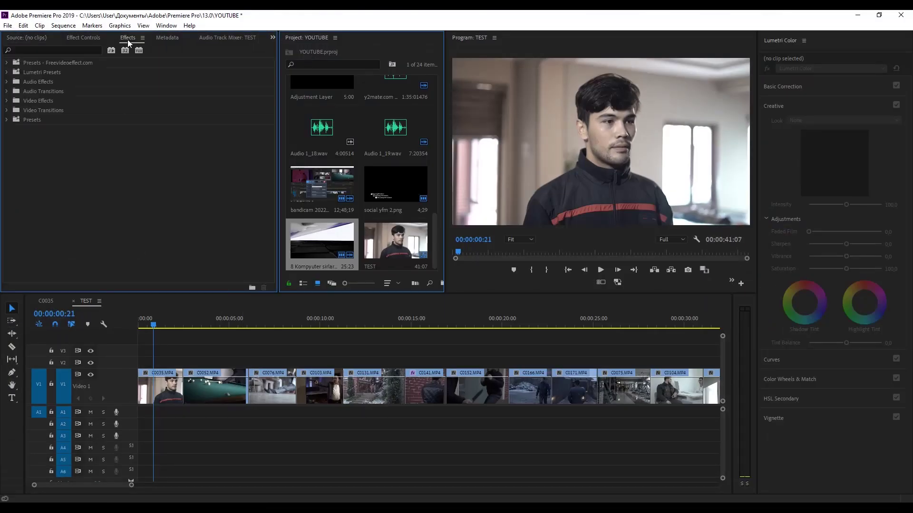
right_click(32, 120)
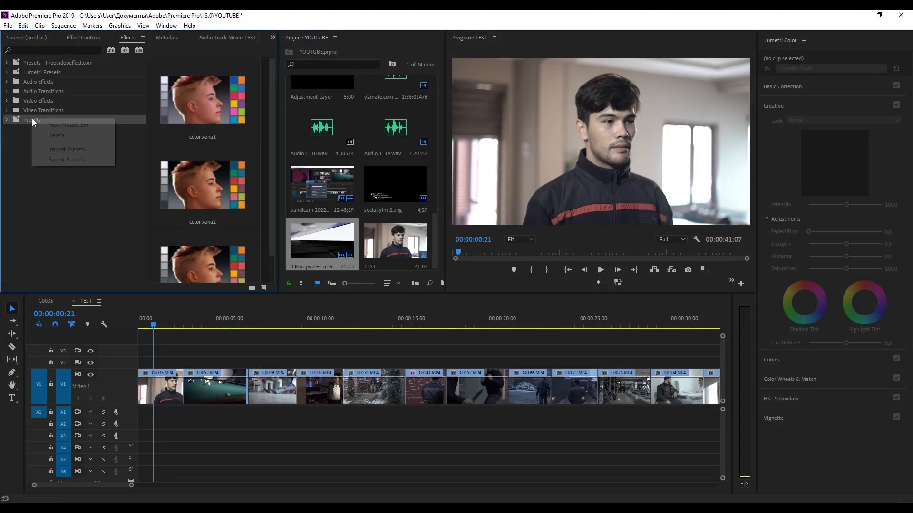
left_click(74, 150)
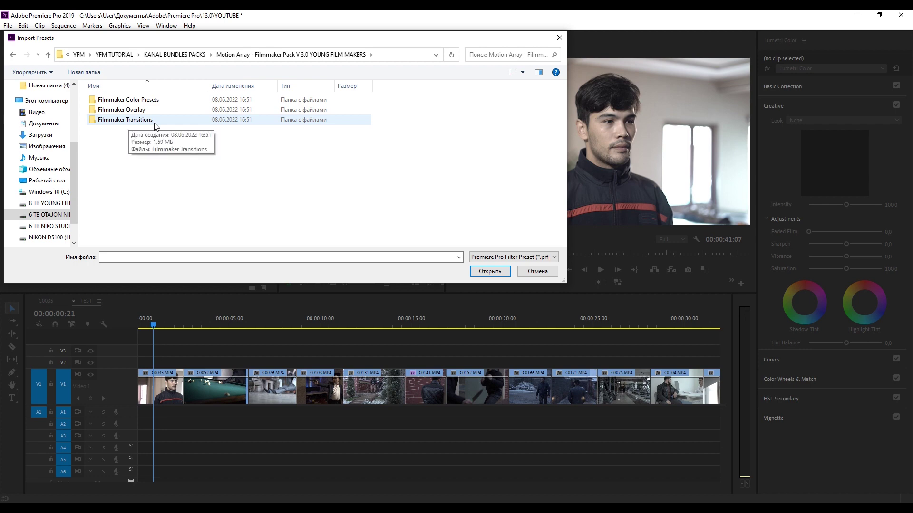
double_click(155, 123)
double_click(153, 102)
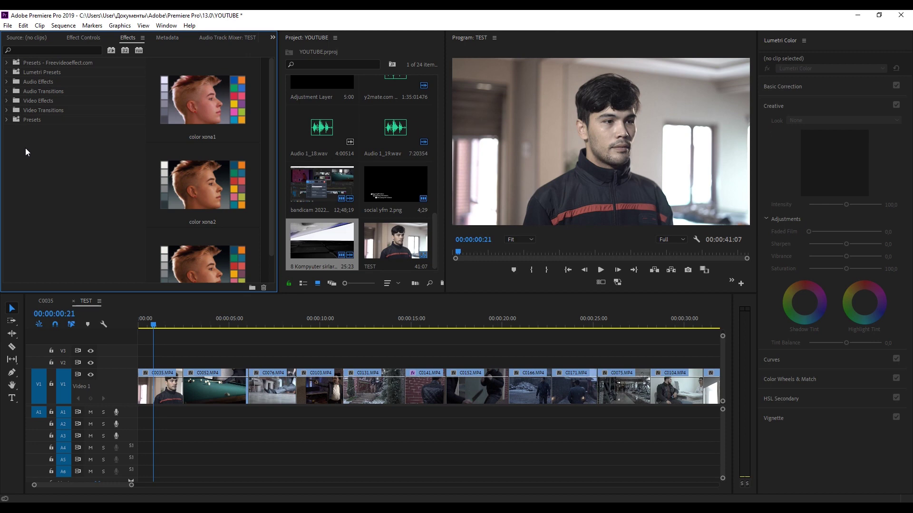
Expand Presets to confirm the Filmmaker Pack folder with Transitions, then collapse it again
left_click(6, 121)
scroll(72, 188, "down", 2)
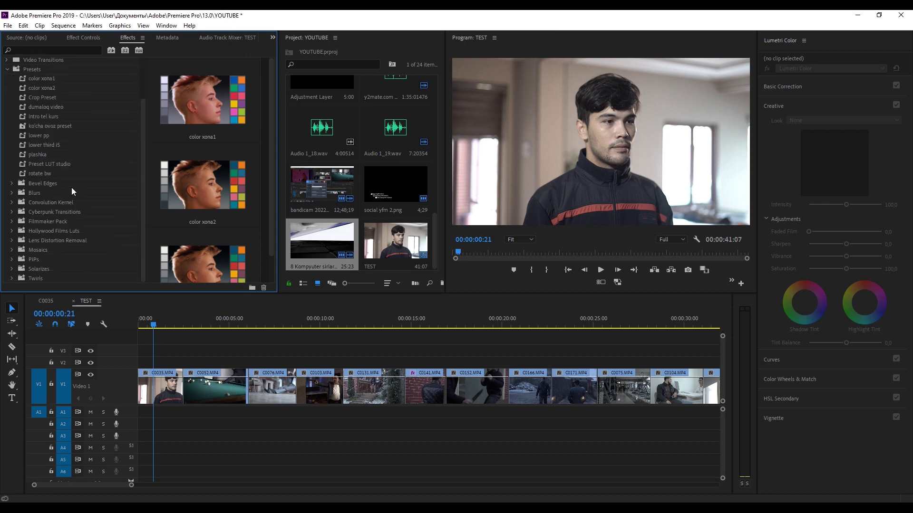
left_click(11, 222)
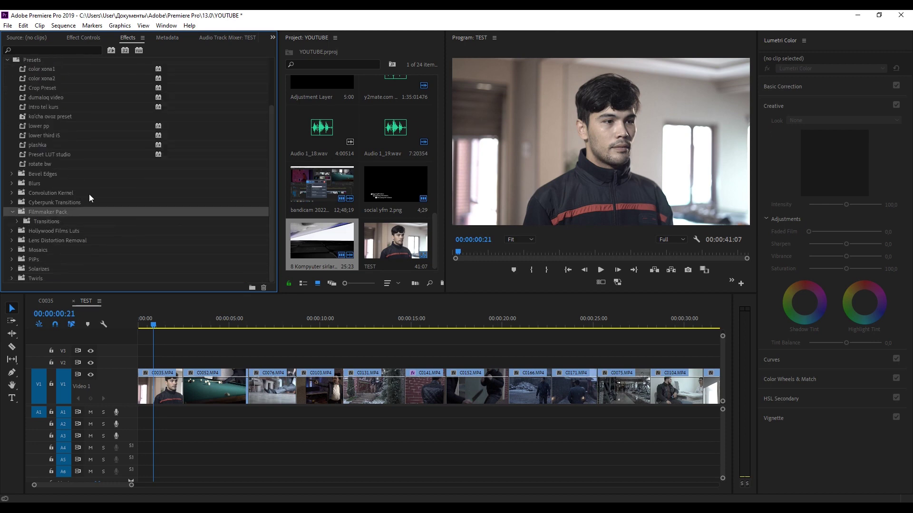
left_click(13, 212)
scroll(66, 159, "up", 2)
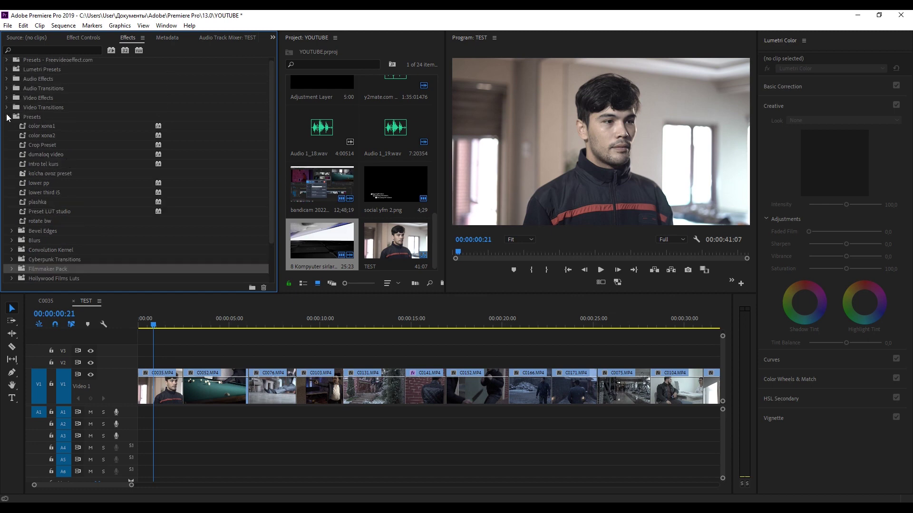
left_click(7, 117)
Import the Filmmaker Color Presets .prfpset file into the Presets bin
right_click(27, 118)
left_click(68, 151)
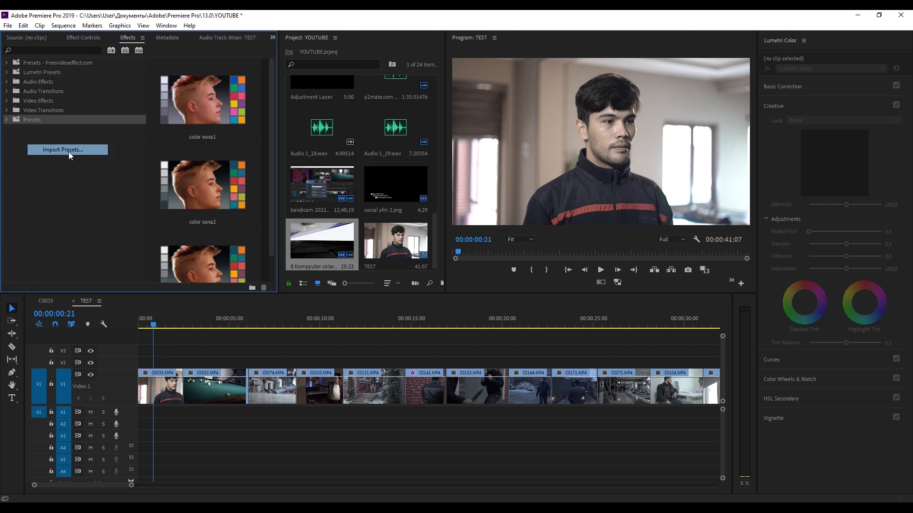
left_click(281, 54)
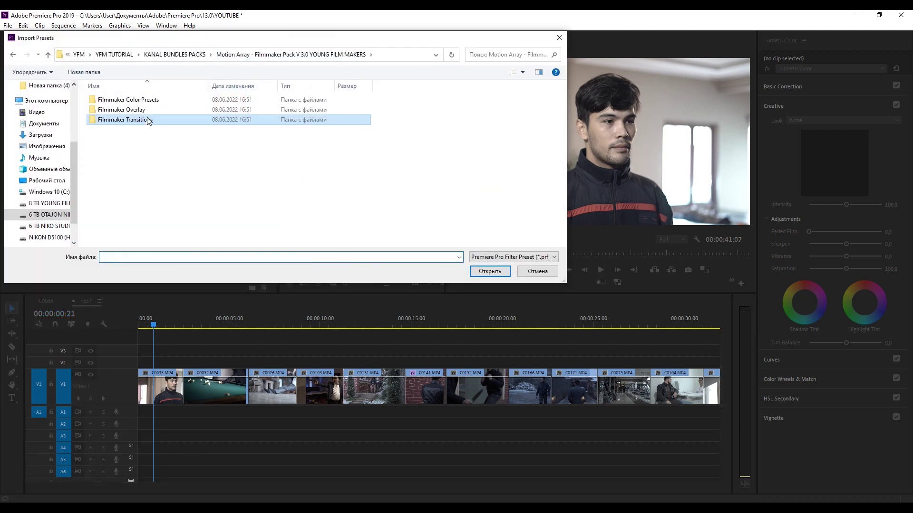
double_click(160, 100)
double_click(158, 100)
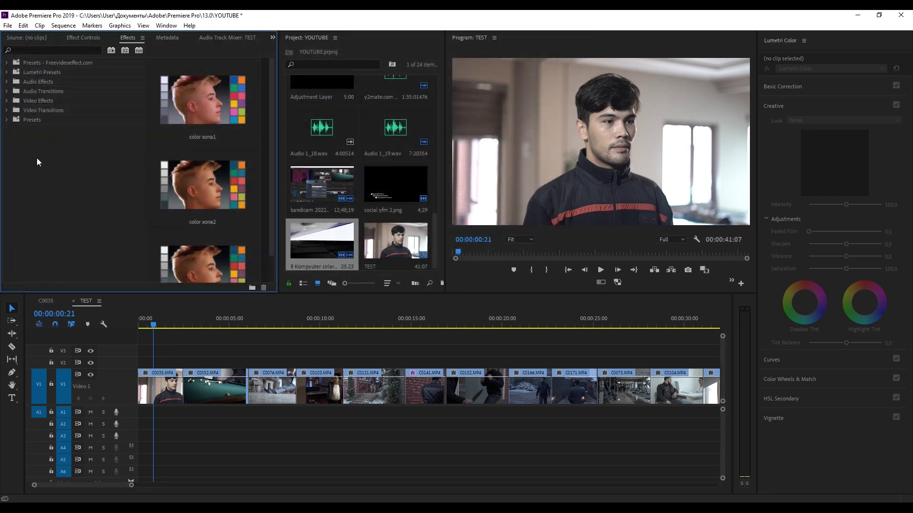
Expand Film Color Preset to list Film Look 01–20 and select Film Look 04
left_click(7, 119)
scroll(55, 225, "down", 2)
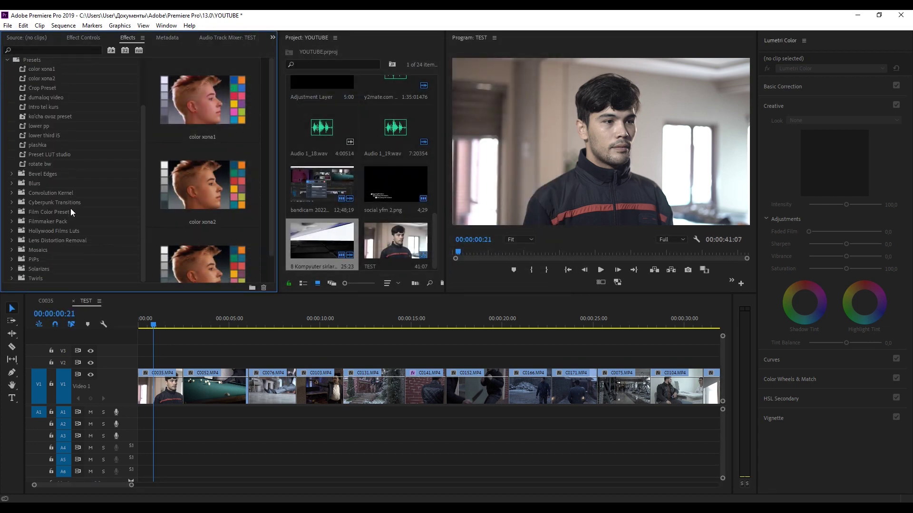
left_click(11, 221)
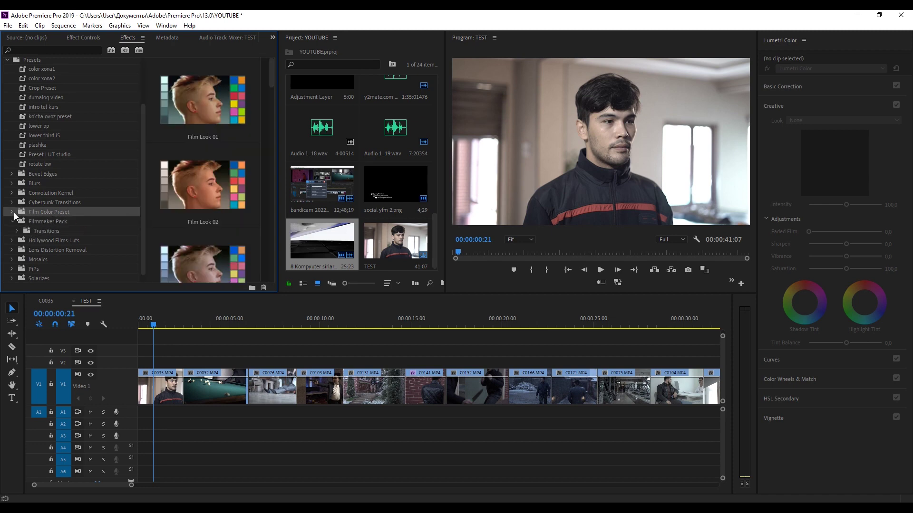
left_click(12, 212)
scroll(66, 204, "down", 3)
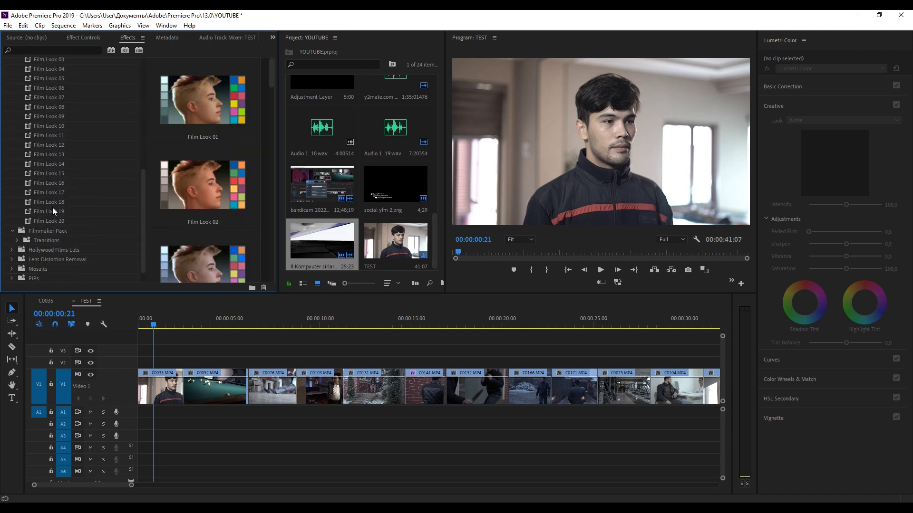
left_click(52, 212)
left_click(51, 174)
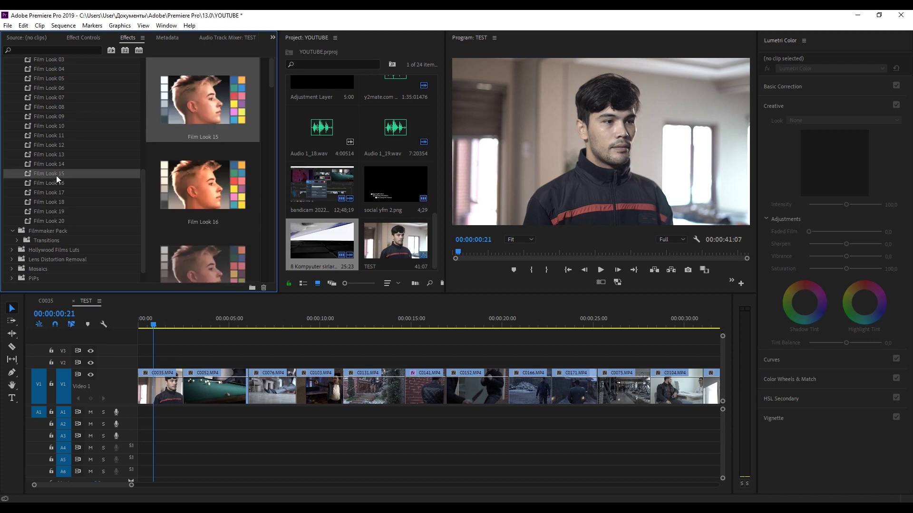
scroll(200, 195, "down", 5)
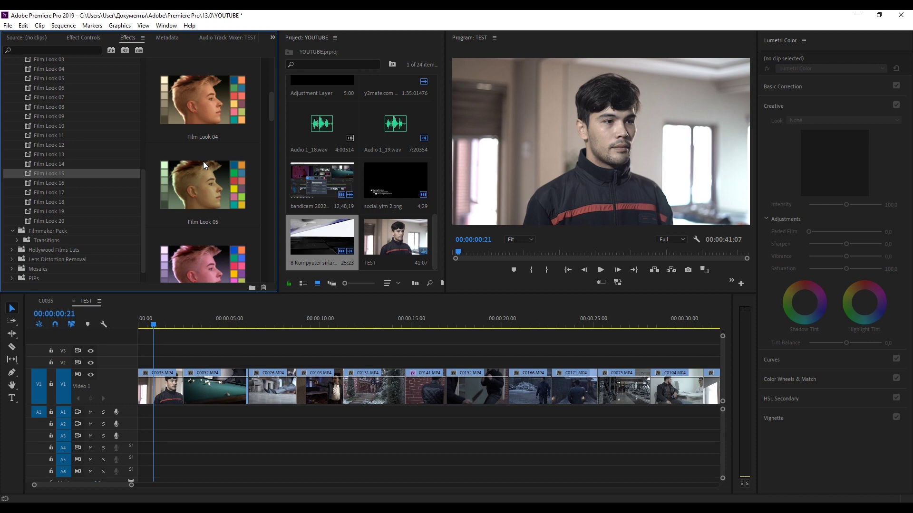
left_click(191, 116)
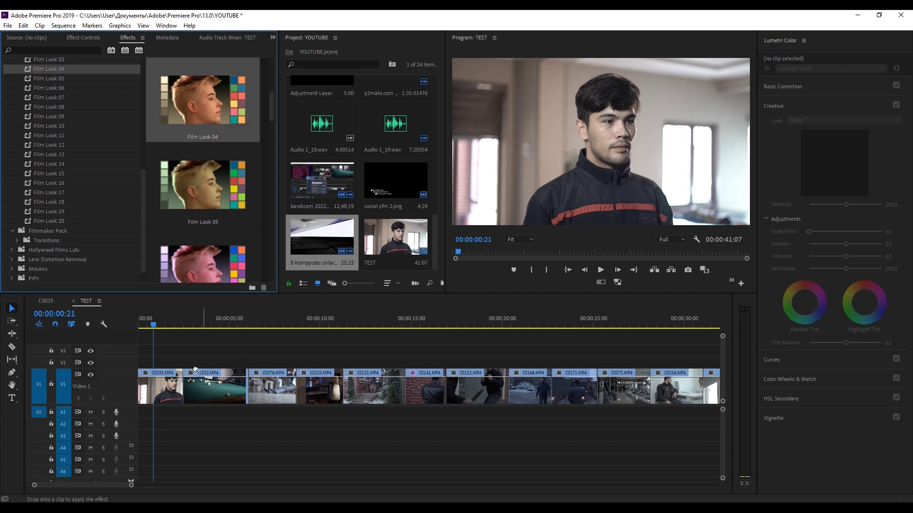
Apply Film Look 04 to the first clip C0035, then select clip C0052
left_click_drag(214, 130, 169, 387)
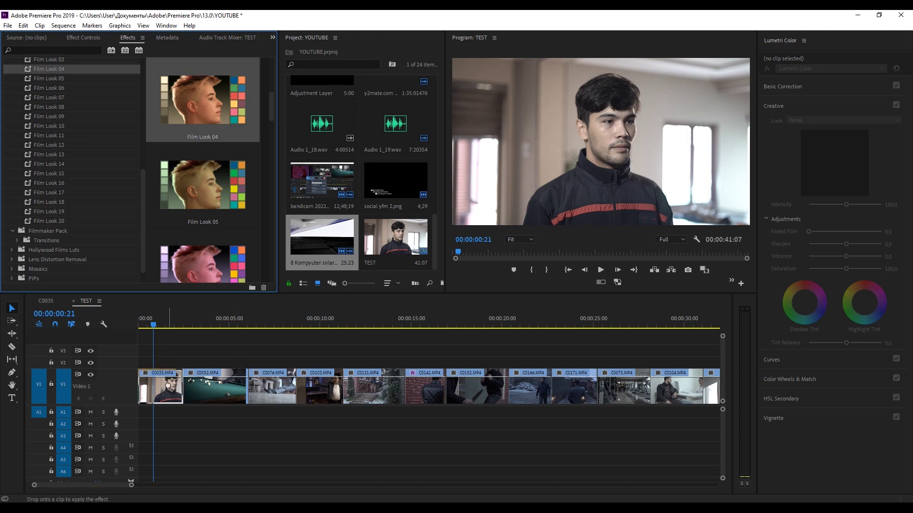
left_click(207, 325)
left_click(60, 87)
scroll(173, 171, "up", 5)
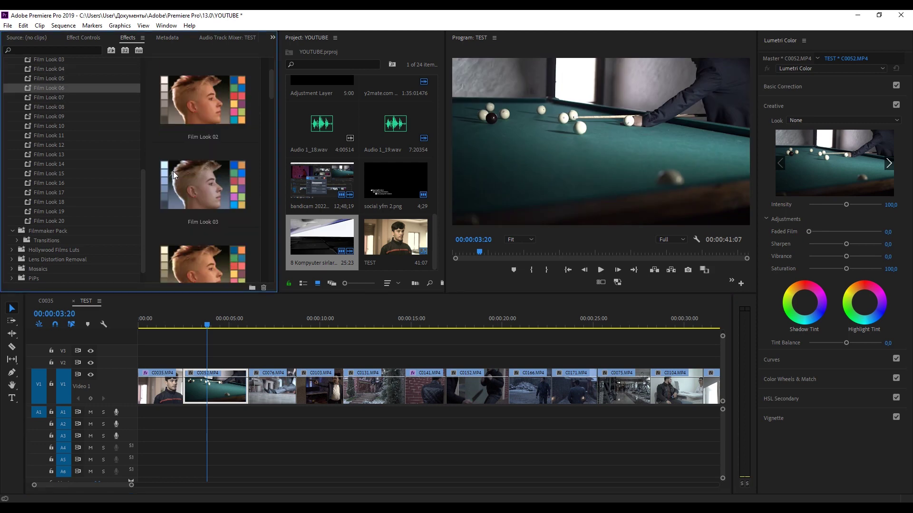
Widen the Effects panel and drag Film Look 20 onto clip C0166
left_click_drag(278, 129, 327, 128)
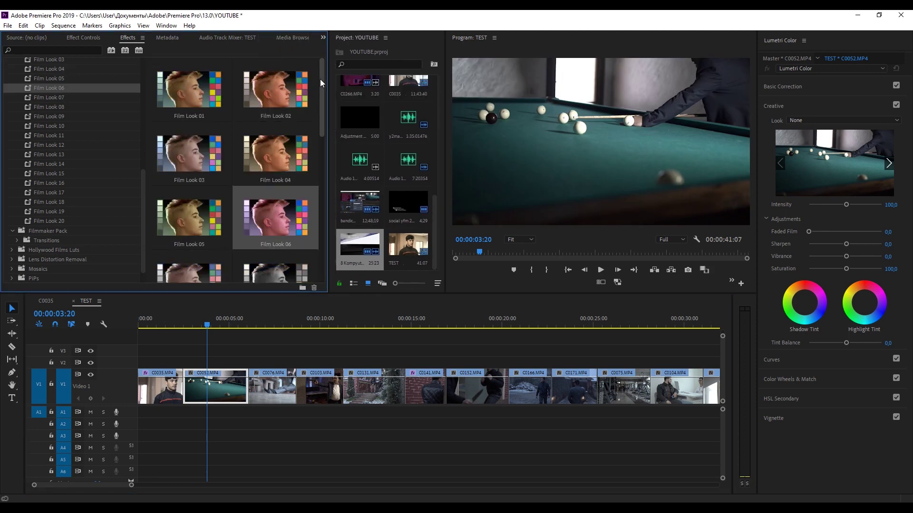
left_click_drag(321, 79, 319, 231)
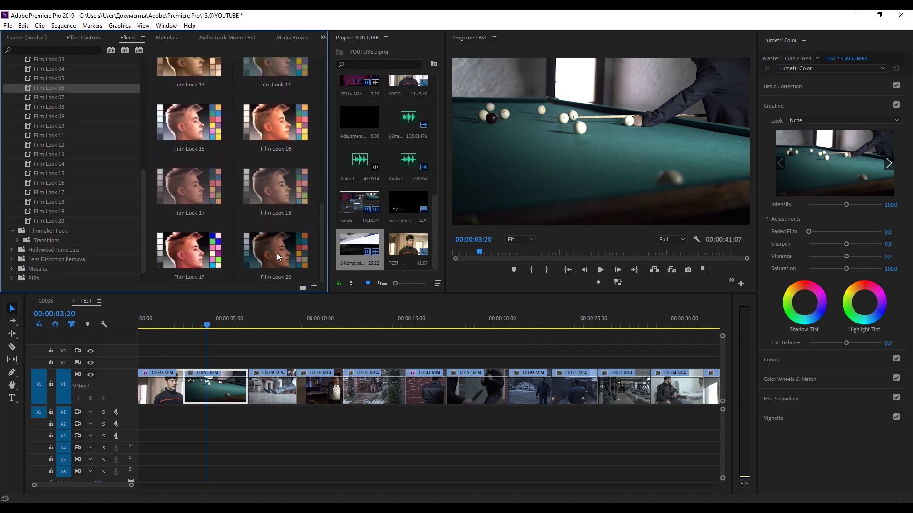
left_click(277, 253)
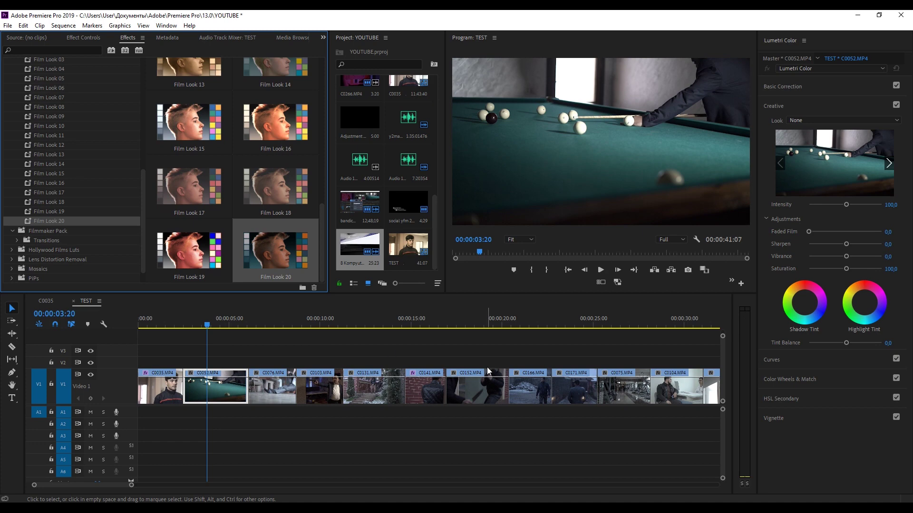
left_click(521, 325)
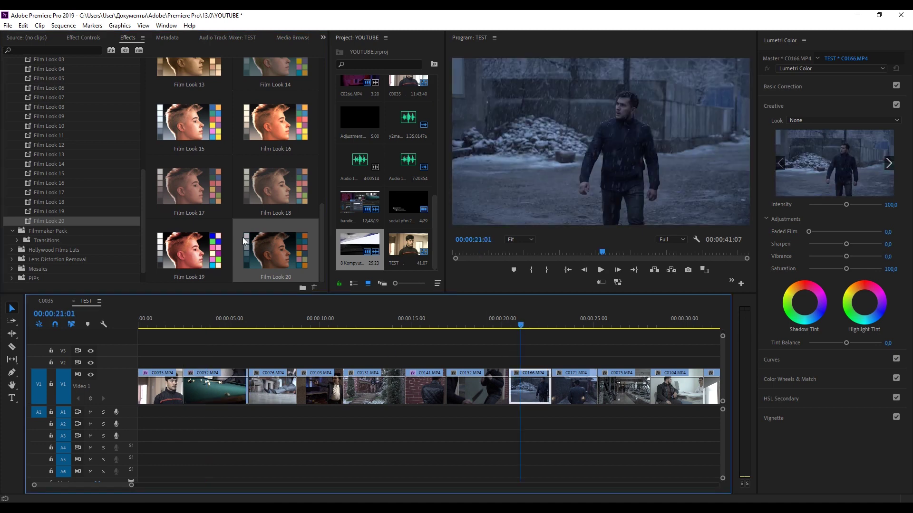
left_click_drag(264, 254, 525, 387)
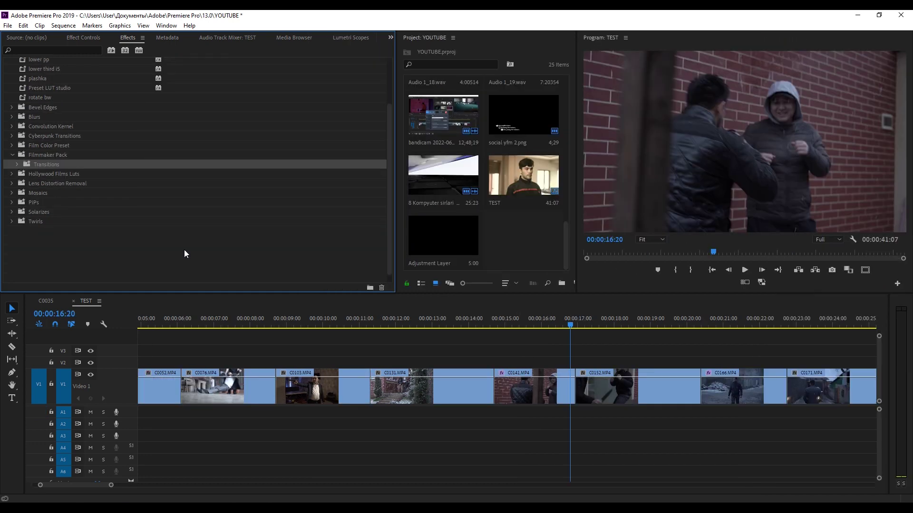
Expand Filmmaker Pack > Transitions, browse to Slide Up, then collapse Slide Transitions
left_click(38, 158)
left_click(28, 165)
left_click(18, 165)
scroll(101, 173, "down", 2)
scroll(93, 195, "down", 3)
scroll(91, 194, "down", 3)
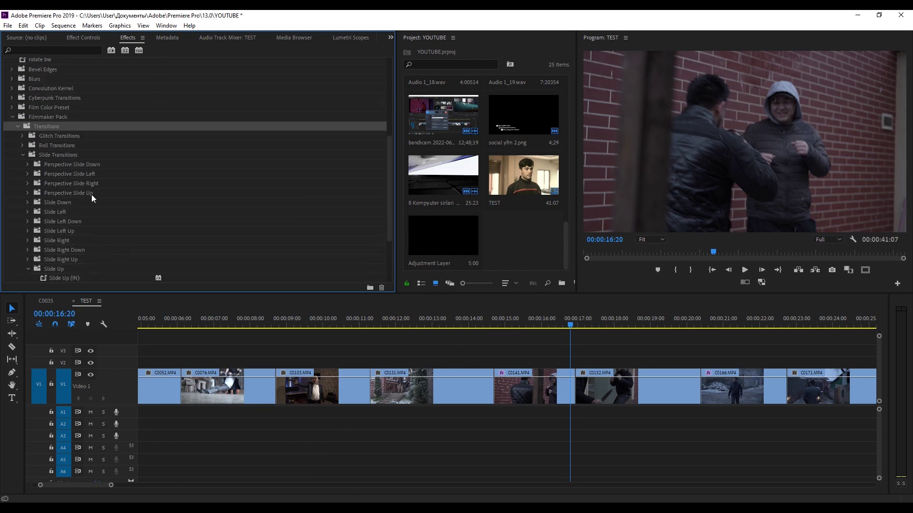
scroll(92, 195, "down", 2)
left_click(48, 202)
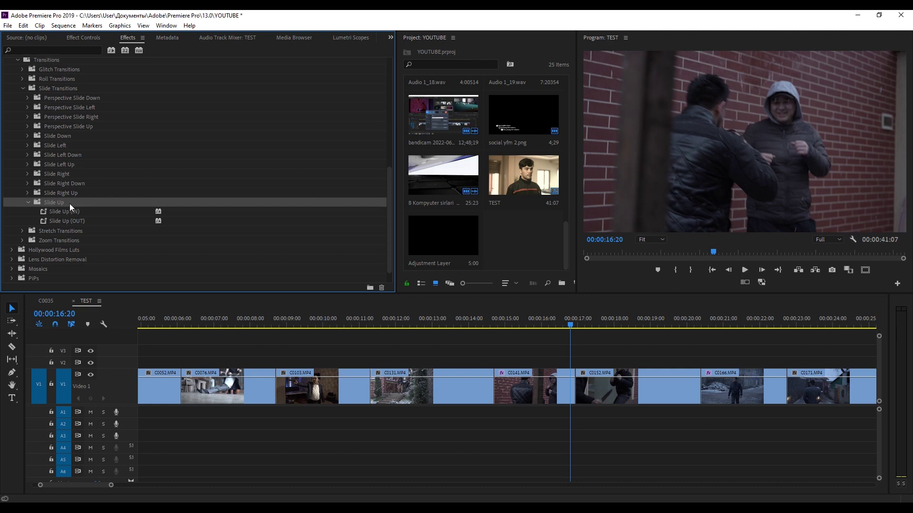
left_click(26, 202)
left_click(23, 88)
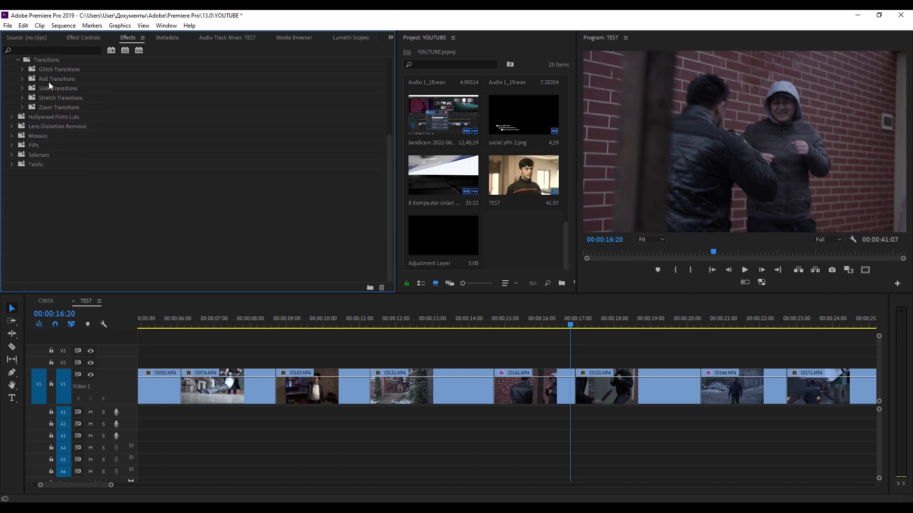
left_click(56, 90)
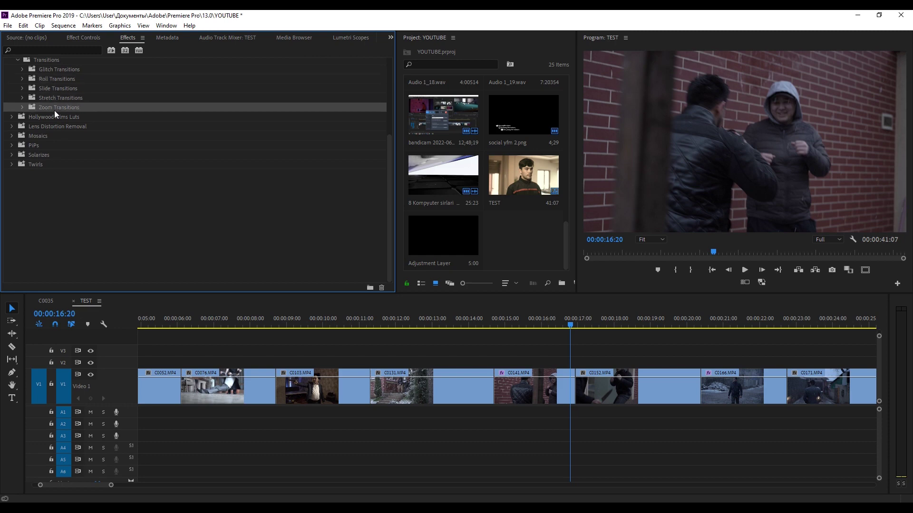
Drag Slide Up (OUT) onto the end of C0141 and Slide Up (IN) onto C0152
left_click(22, 89)
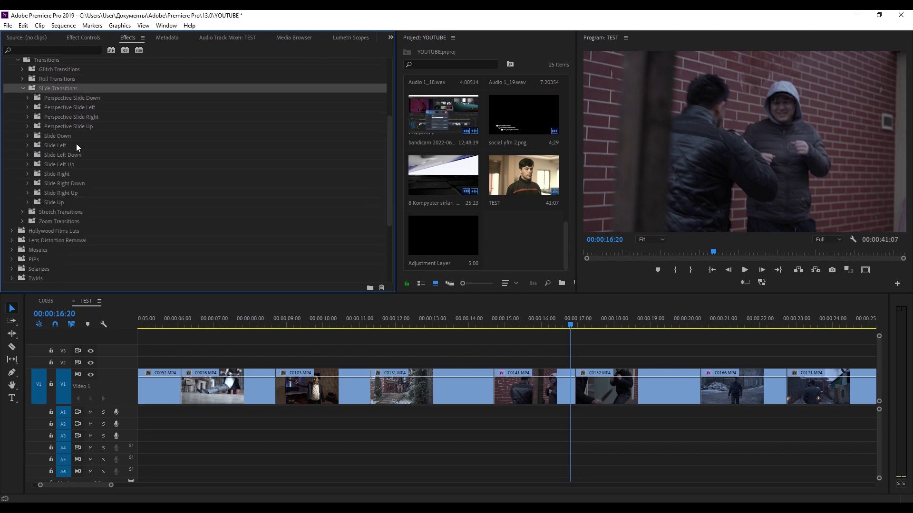
left_click(57, 204)
left_click(27, 203)
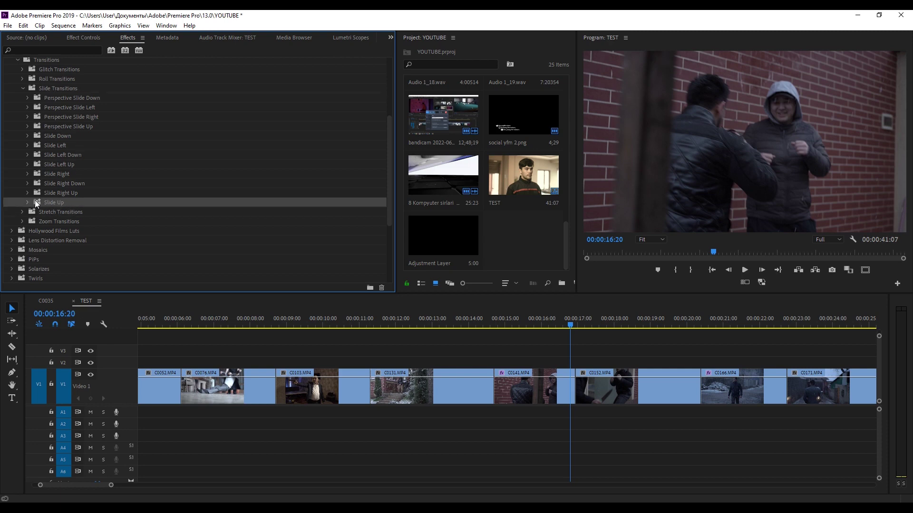
scroll(95, 197, "down", 1)
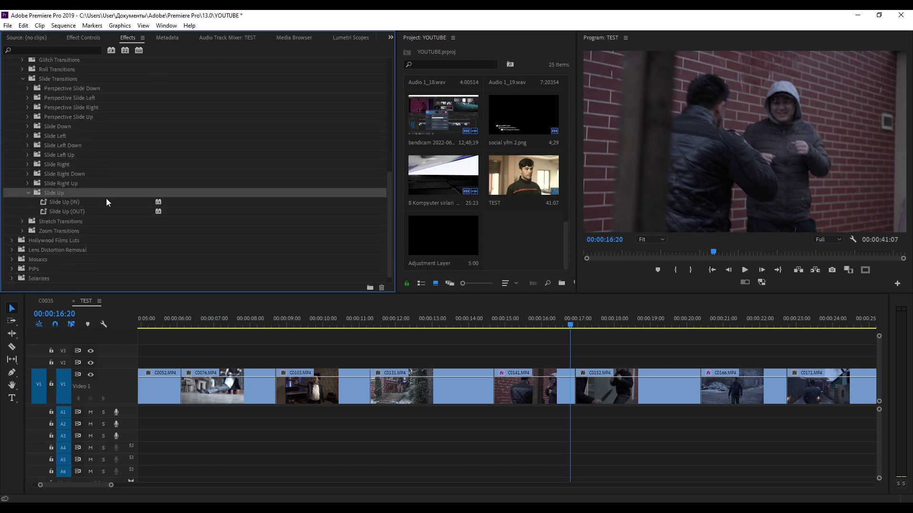
left_click(89, 212)
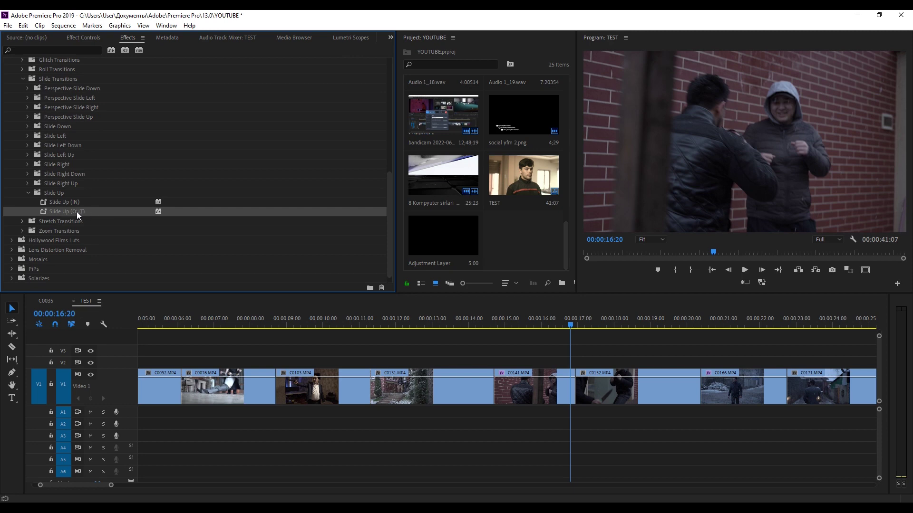
left_click_drag(76, 212, 568, 387)
mouse_move(79, 203)
left_mouse_down()
mouse_move(611, 384)
mouse_move(601, 386)
left_mouse_up()
Play back the slide transition from just before the cut, then select C0152
left_click(578, 346)
key("Up")
key("space")
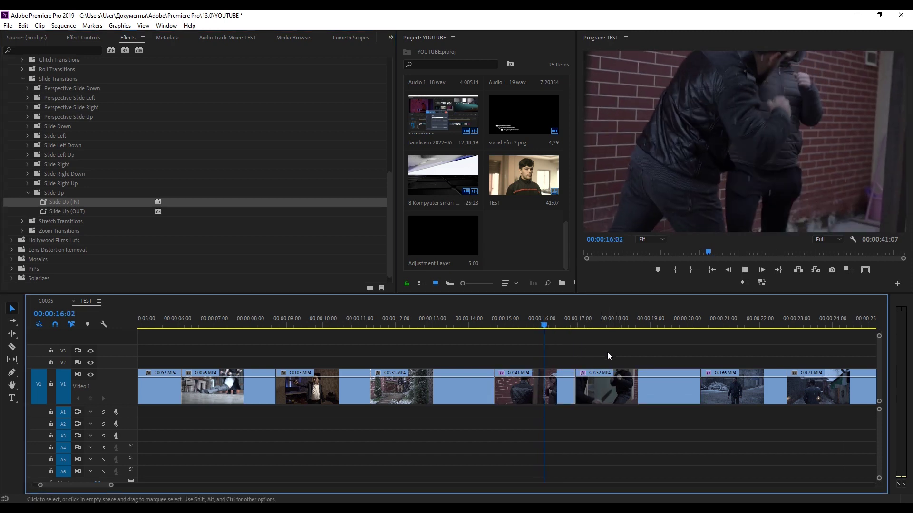
left_click(555, 326)
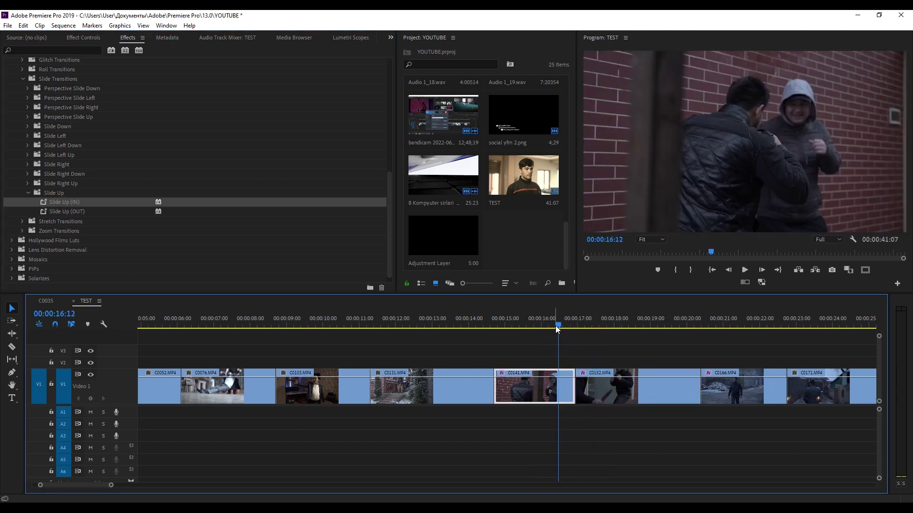
left_click(547, 324)
key("space")
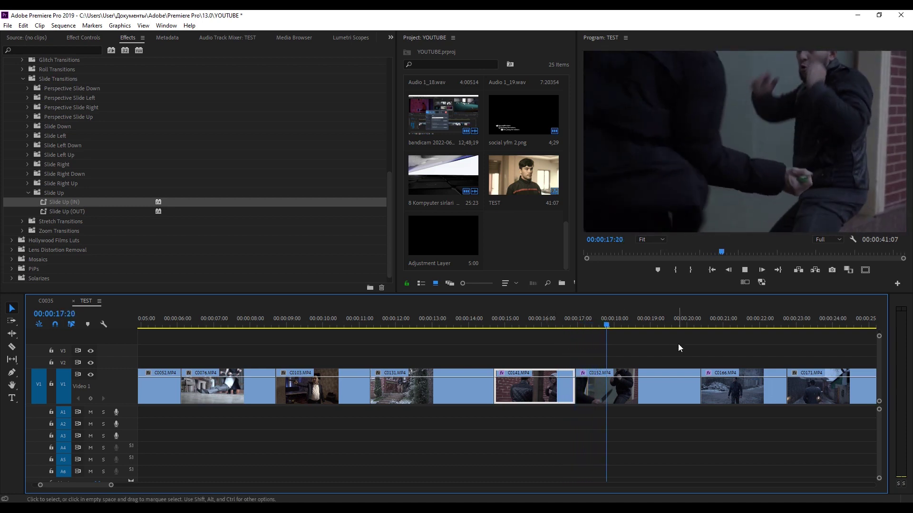
left_click(637, 386)
scroll(591, 330, "down", 1)
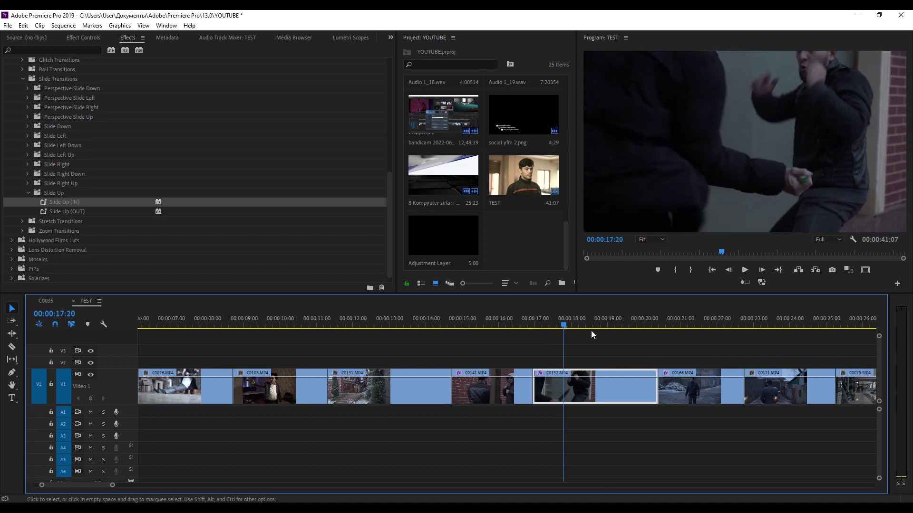
Apply Stretch Right (OUT) to the end of C0152 and Stretch Right (IN) to C0166
left_click(23, 221)
scroll(72, 219, "down", 3)
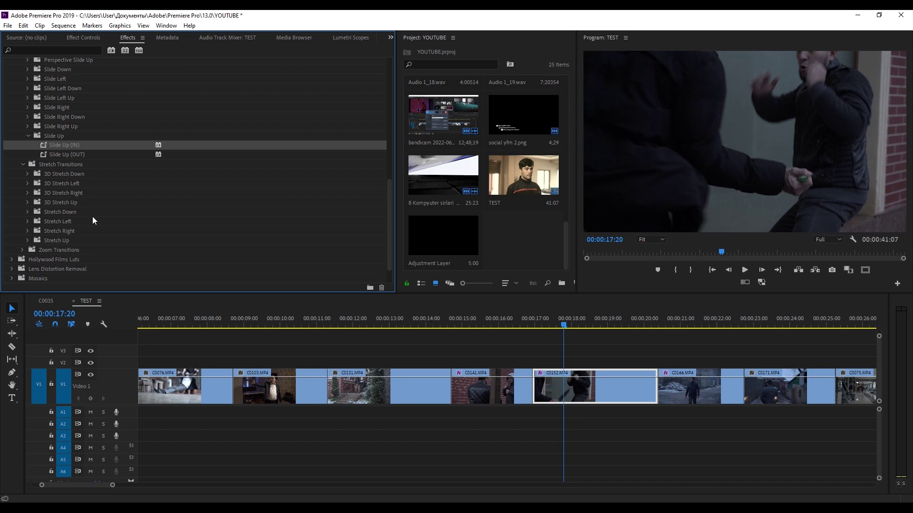
left_click(84, 212)
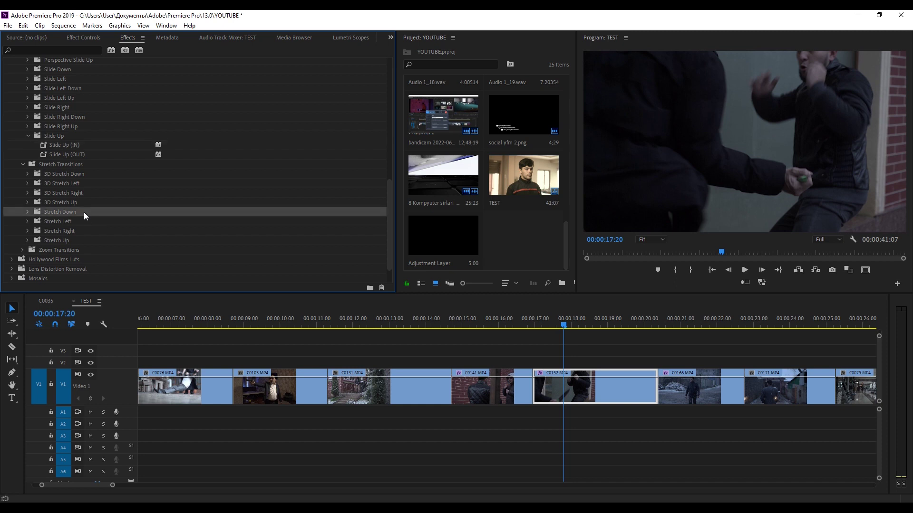
double_click(38, 230)
scroll(78, 211, "down", 2)
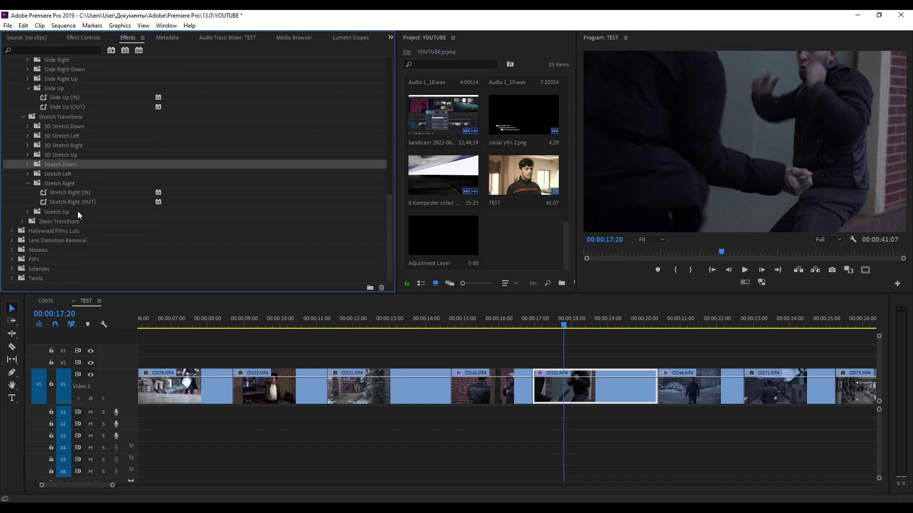
left_click(78, 204)
left_click_drag(422, 326, 644, 381)
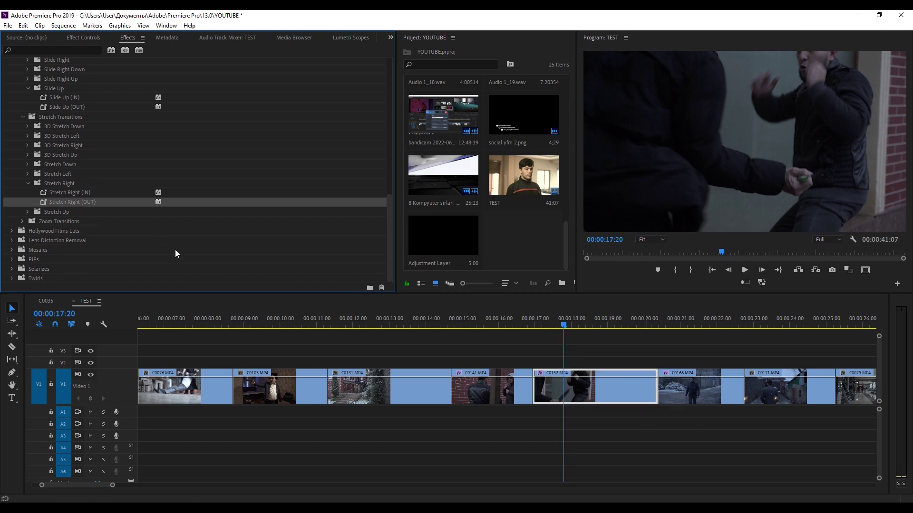
left_click(87, 194)
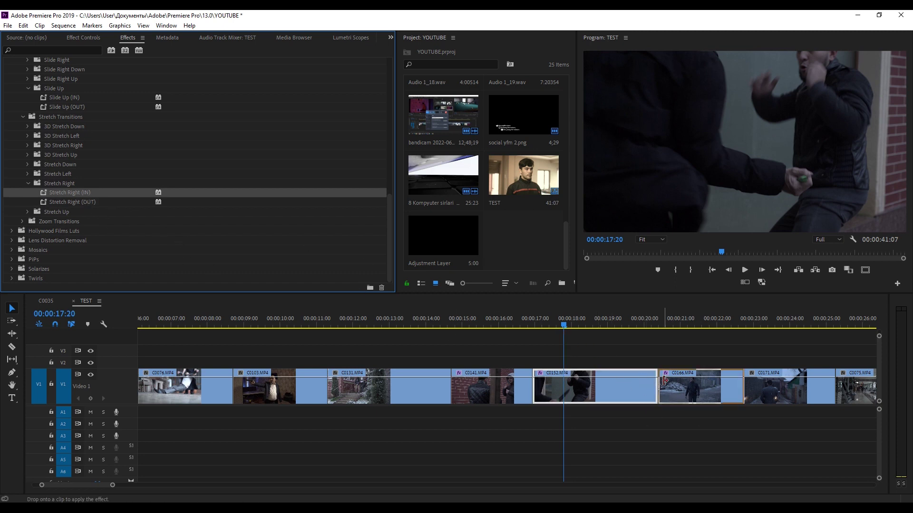
left_click(623, 326)
Play back the stretch transition, replaying it from just before the cut
left_click(710, 354)
key("space")
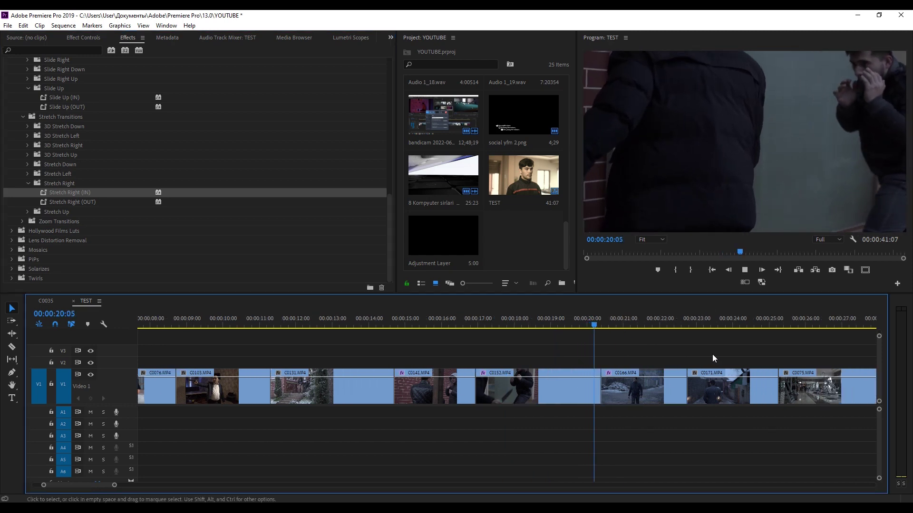
left_click(579, 318)
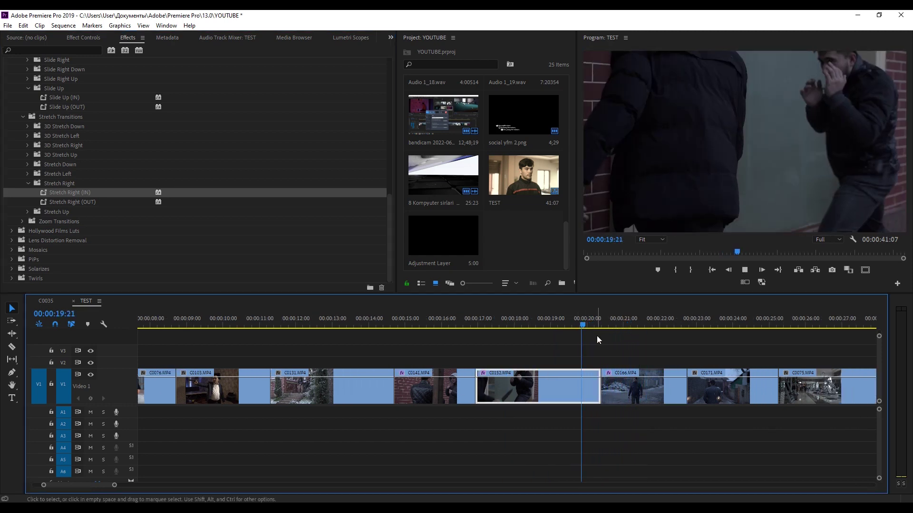
left_click(582, 322)
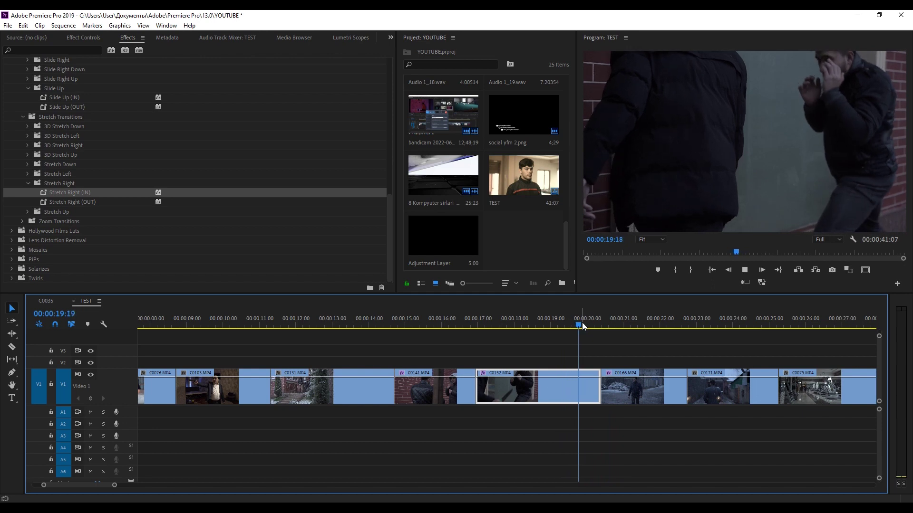
left_click(581, 322)
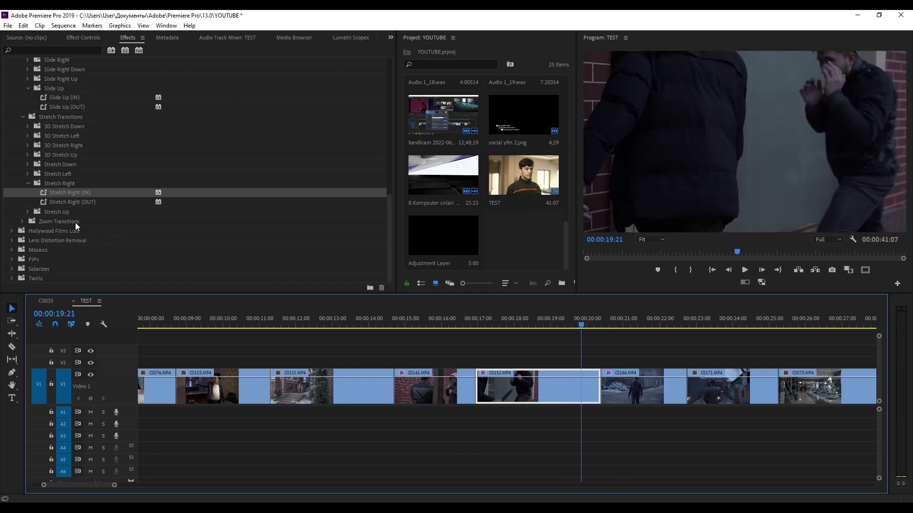
left_click(33, 221)
Expand Zoom Transitions to reveal the Zoom Out (IN) and (OUT) presets
left_click(22, 221)
scroll(106, 224, "down", 3)
left_click(28, 212)
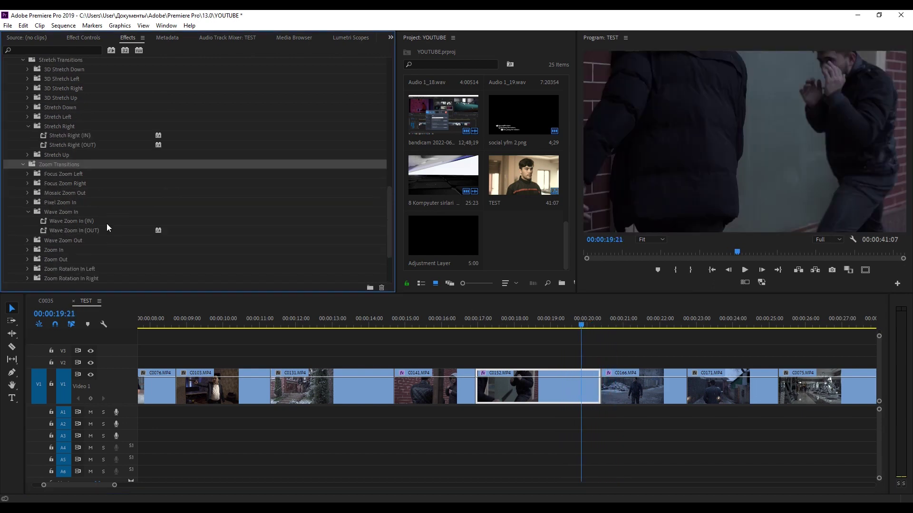
left_click(29, 213)
scroll(31, 212, "down", 2)
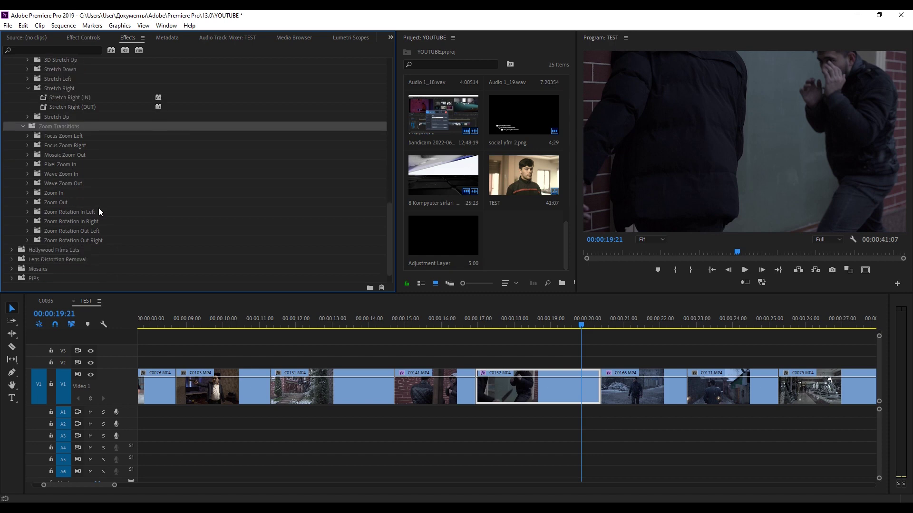
left_click(27, 203)
scroll(717, 346, "down", 2)
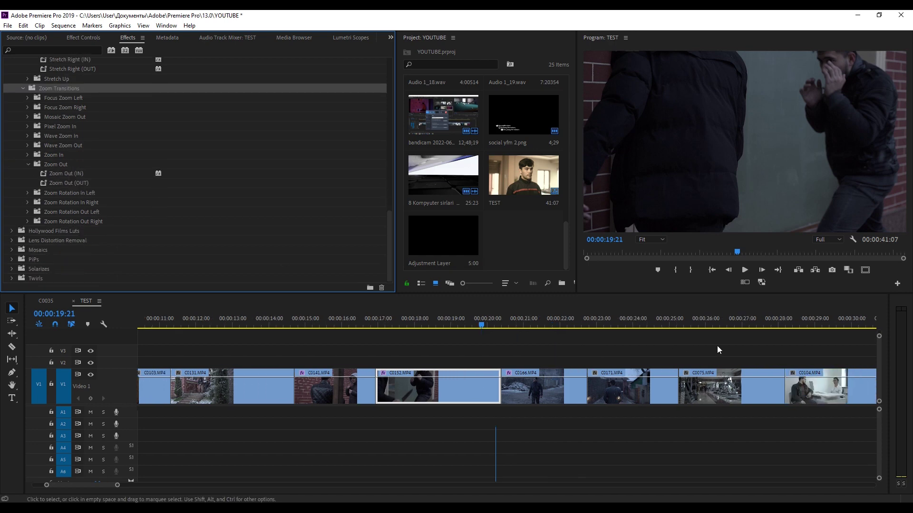
scroll(638, 340, "down", 2)
Add Zoom Out (OUT) to the end of C0171 and Zoom Out (IN) to C0075
left_click(560, 324)
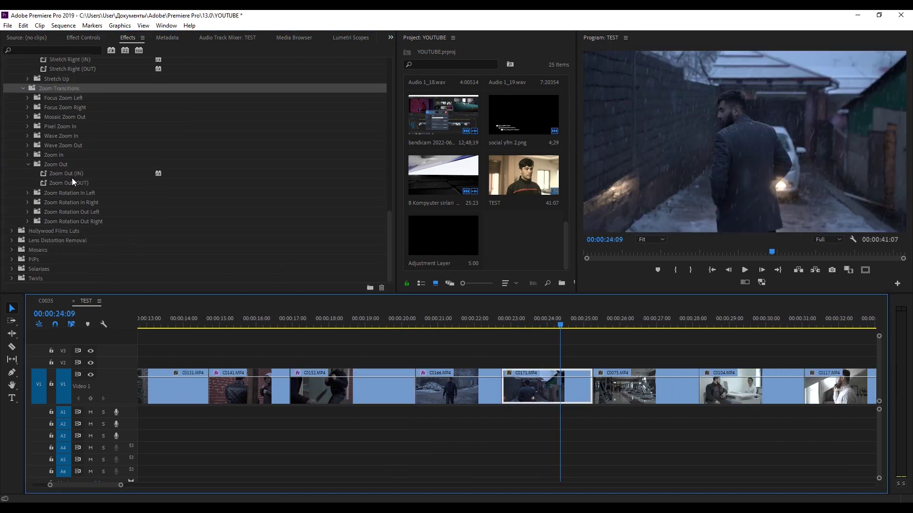
left_click(94, 181)
left_click_drag(70, 181, 584, 380)
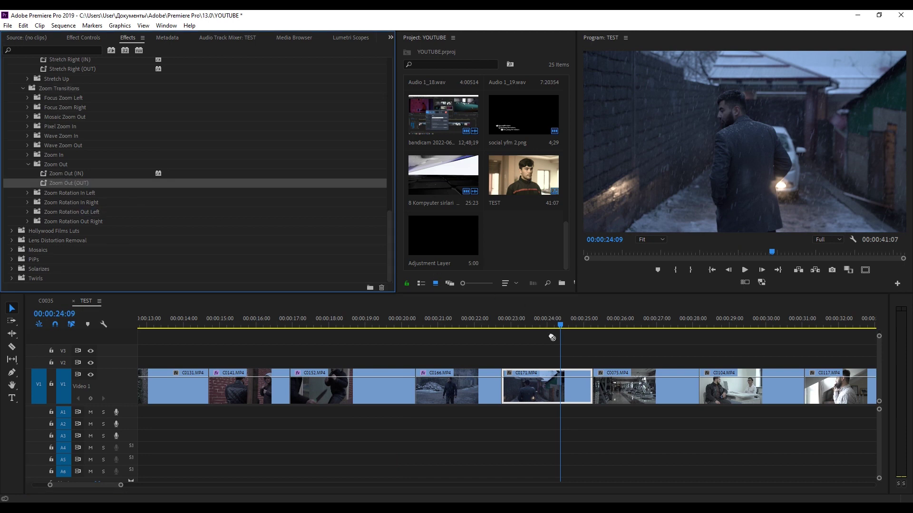
left_click(71, 174)
left_click_drag(71, 174, 625, 367)
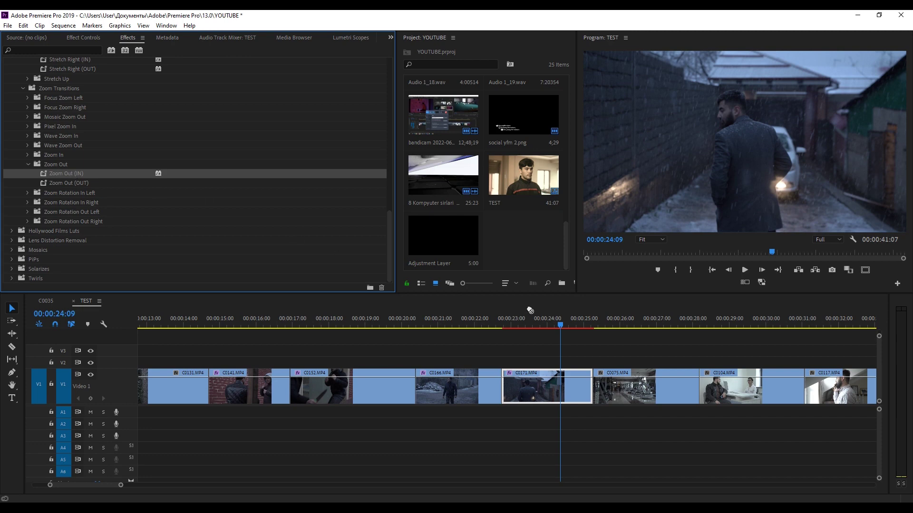
Play the zoom transition and render its range with Enter for smooth playback
left_click(637, 351)
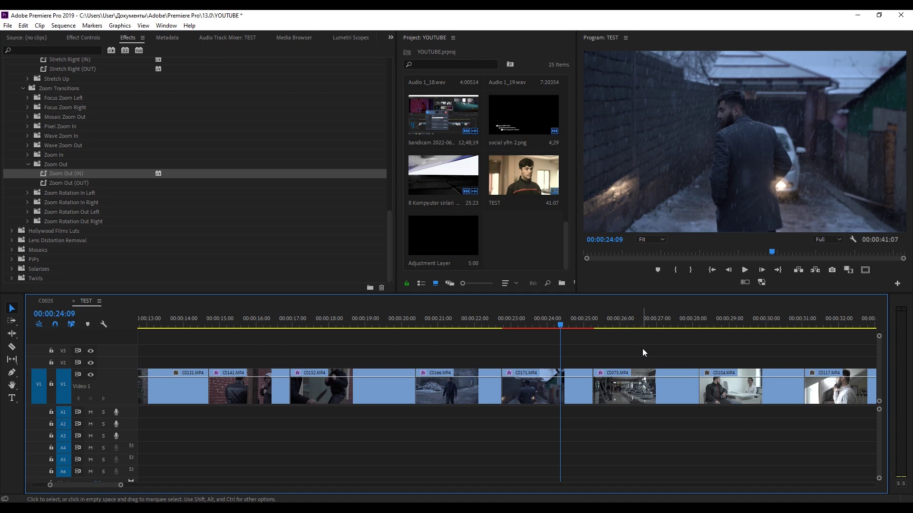
key("space")
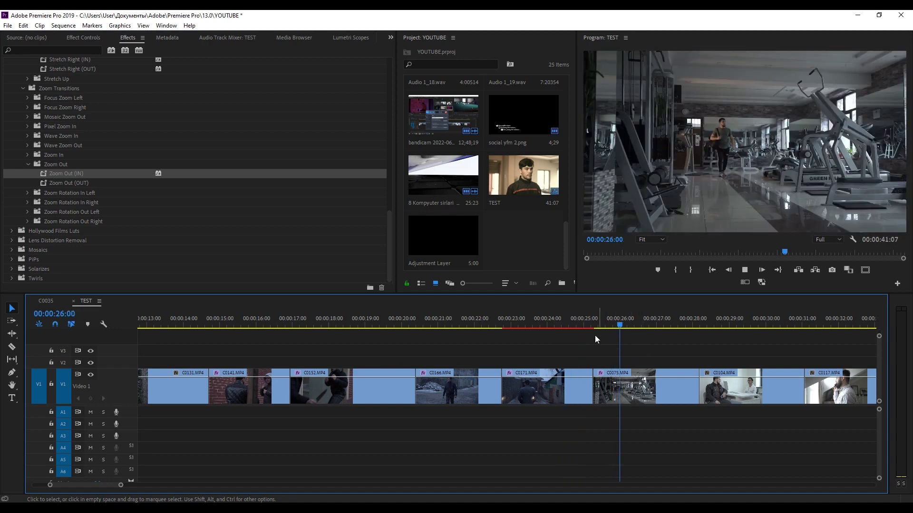
left_click_drag(569, 324, 626, 325)
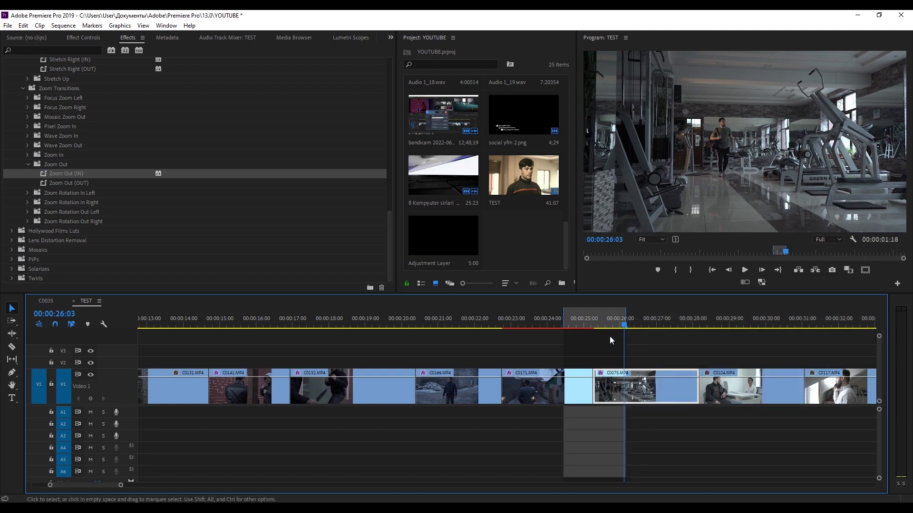
key("Return")
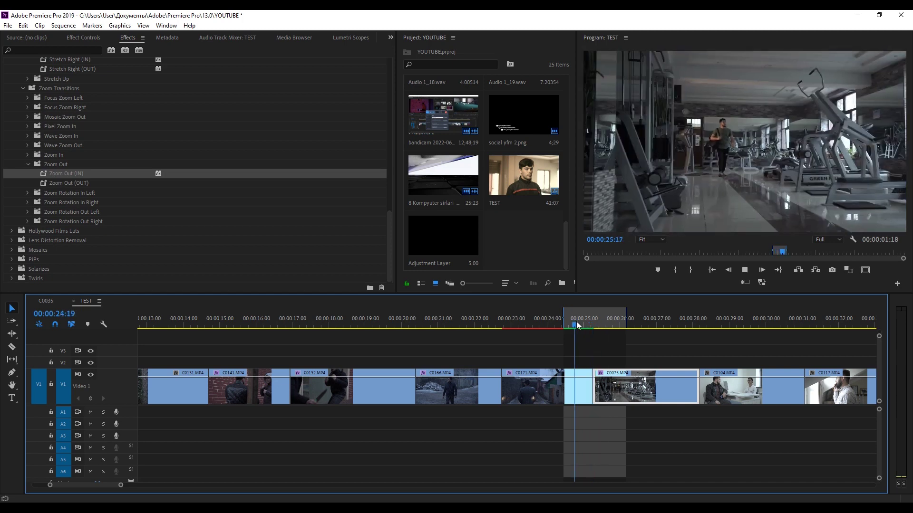
left_click_drag(577, 323, 567, 321)
Replay the zoom transition from just before the cut and stop afterwards
left_click(646, 338)
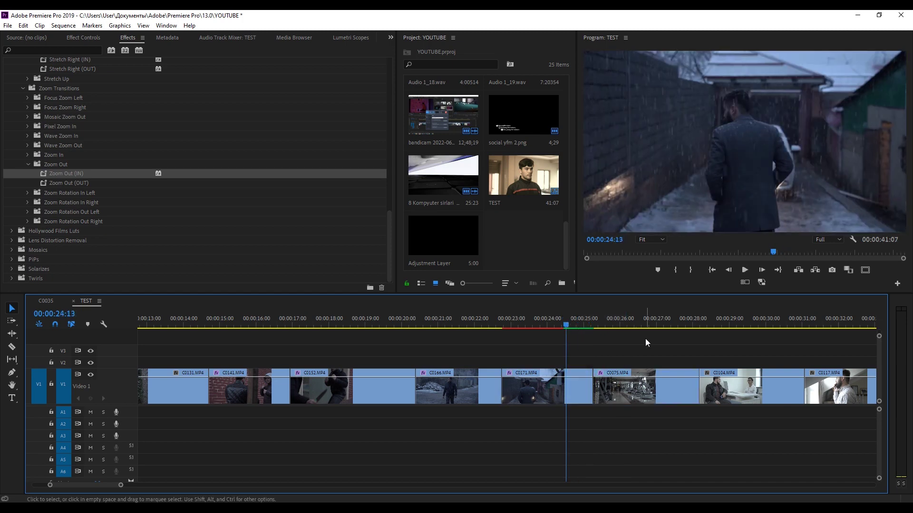
key("space")
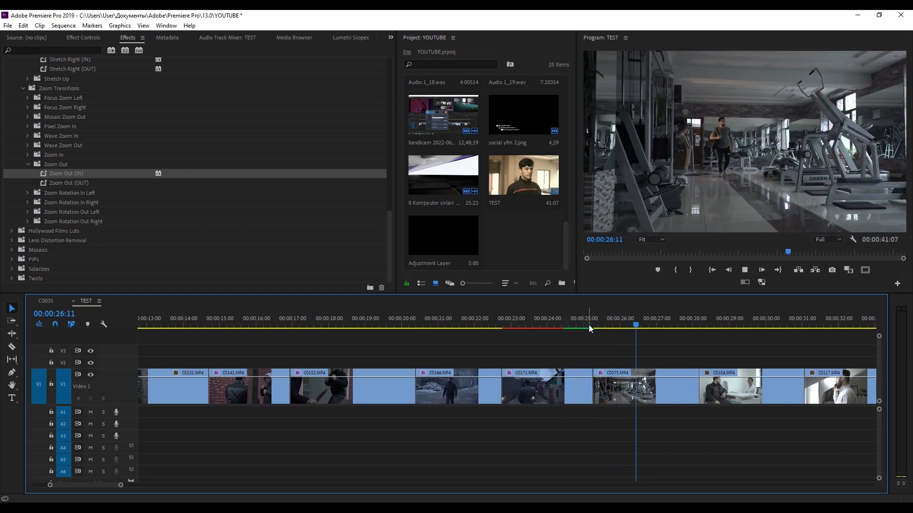
left_click(588, 324)
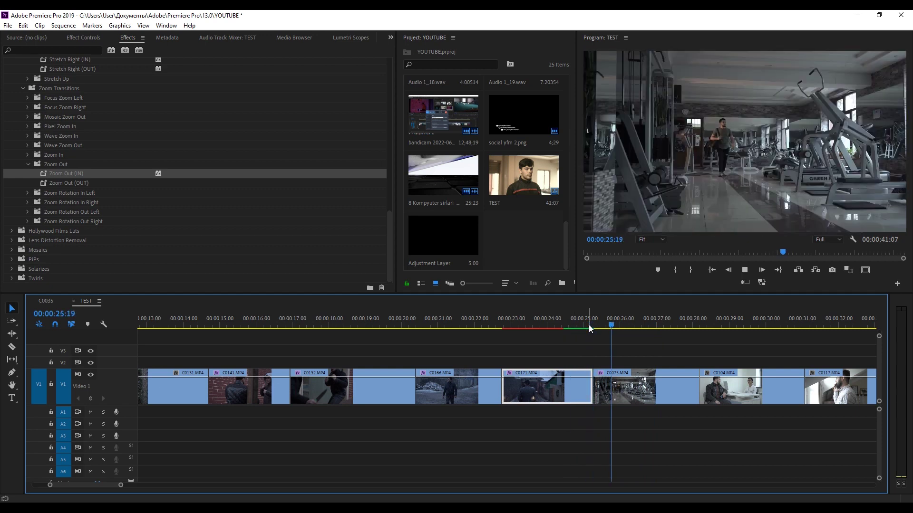
left_click(571, 322)
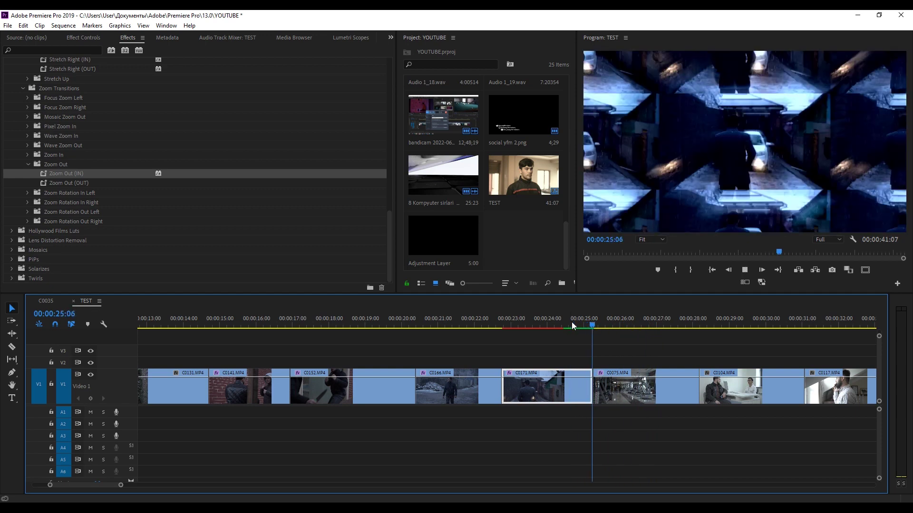
left_click(571, 322)
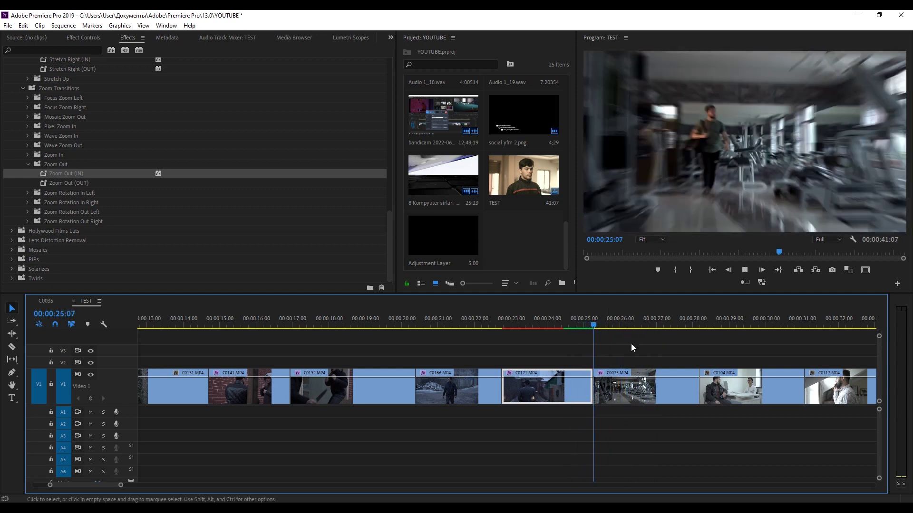
key("space")
scroll(29, 167, "up", 2)
Collapse the Zoom, Stretch and Slide Transitions folders
left_click(23, 136)
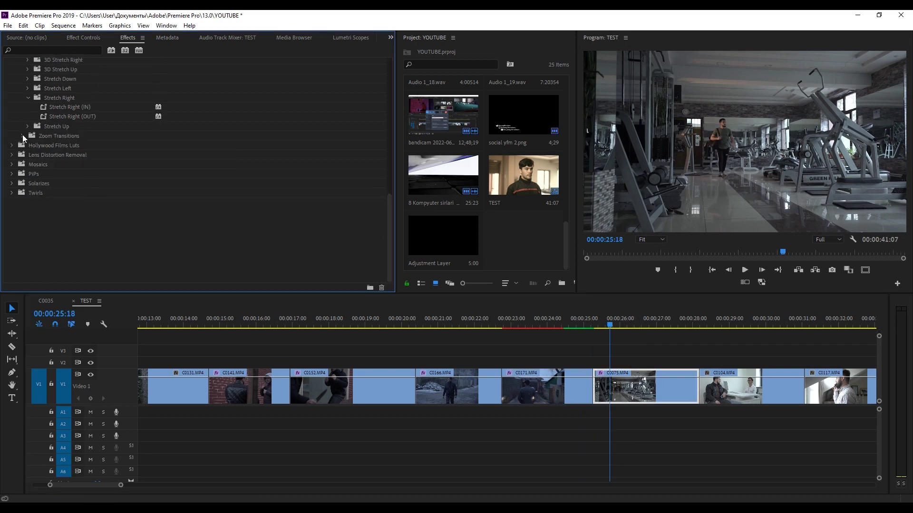
scroll(29, 152, "up", 5)
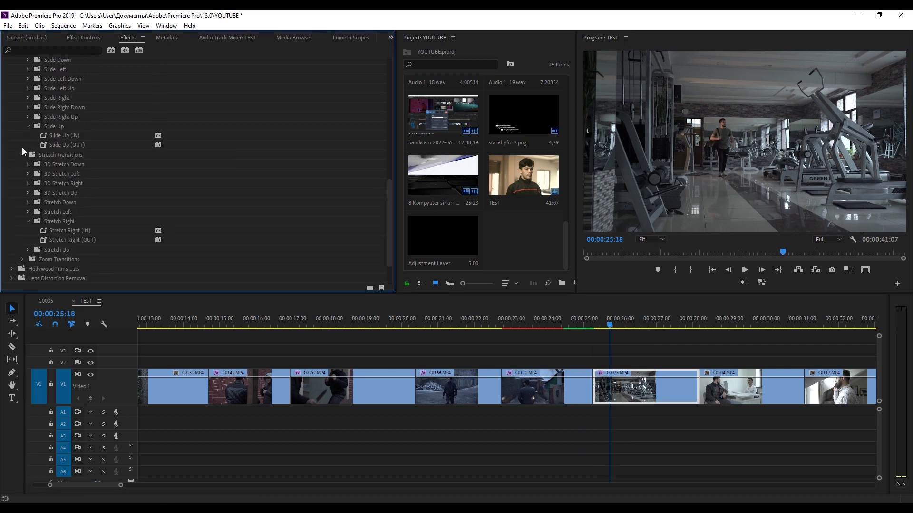
left_click(22, 152)
scroll(36, 181, "up", 4)
left_click(23, 126)
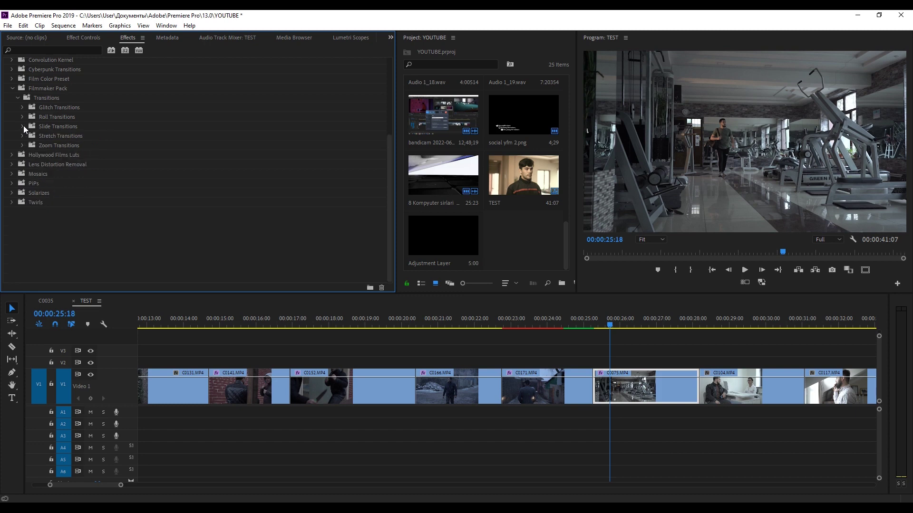
Expand Roll Transitions > Roll Up and drag Roll Up (IN) onto clip C0104
left_click(22, 116)
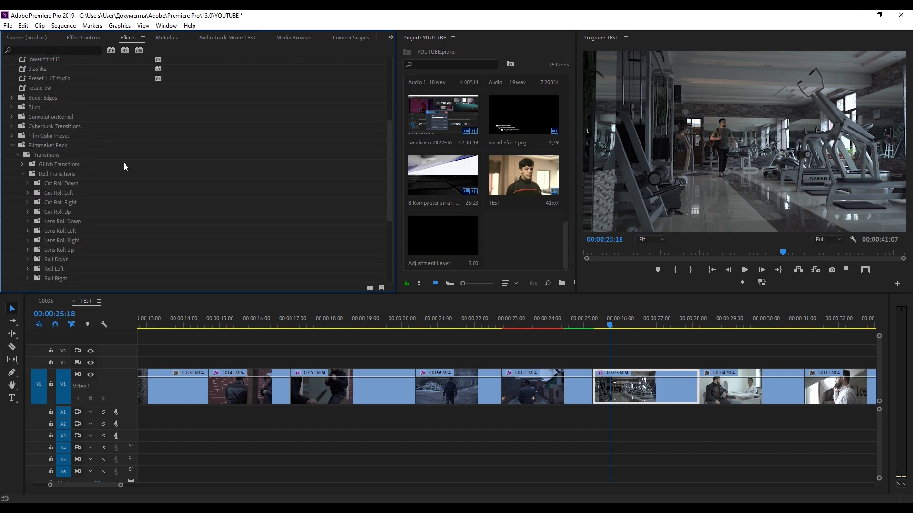
scroll(124, 163, "down", 2)
scroll(93, 182, "down", 2)
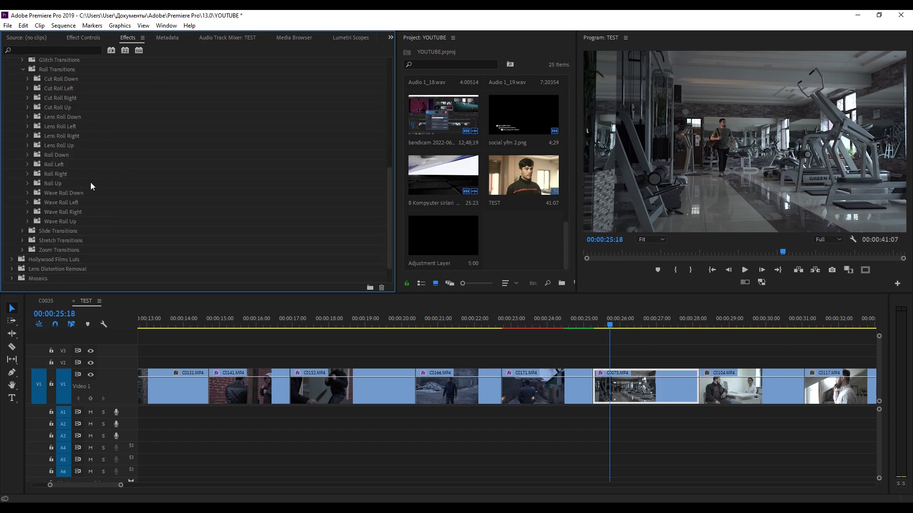
double_click(55, 182)
scroll(55, 188, "down", 2)
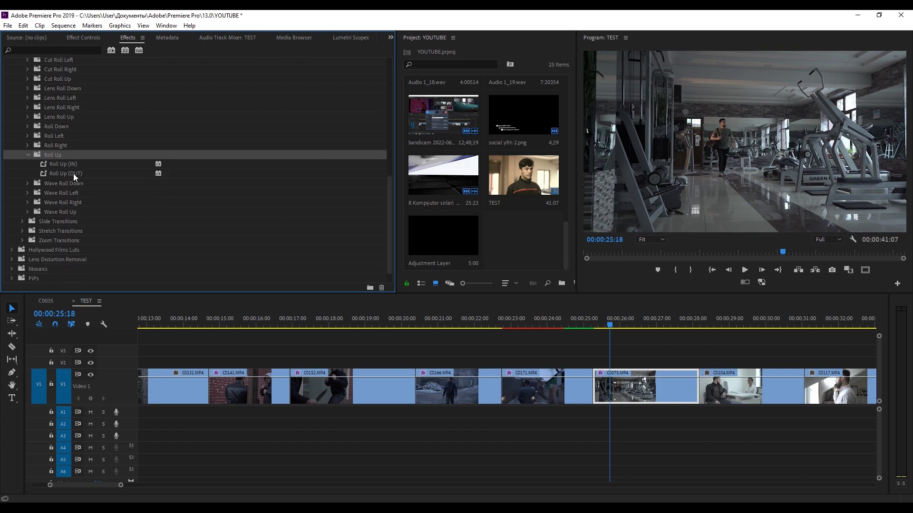
left_click(73, 173)
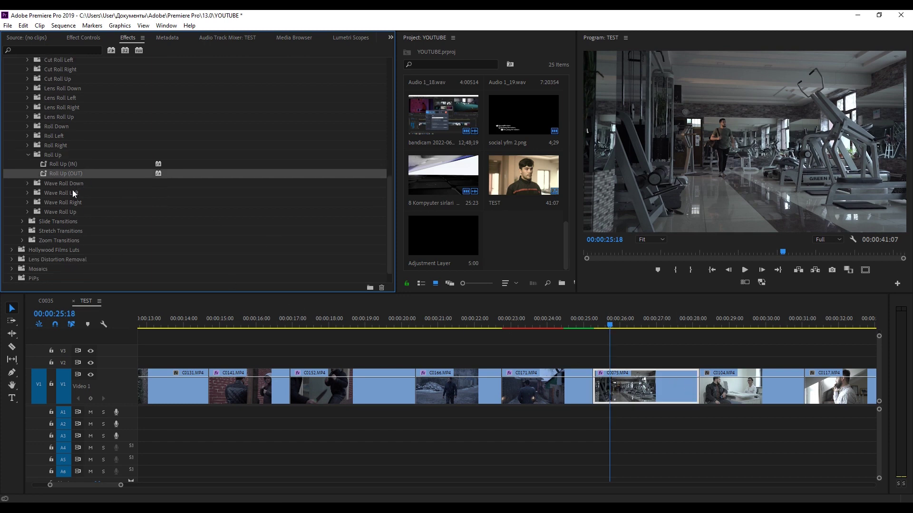
left_click_drag(64, 165, 703, 383)
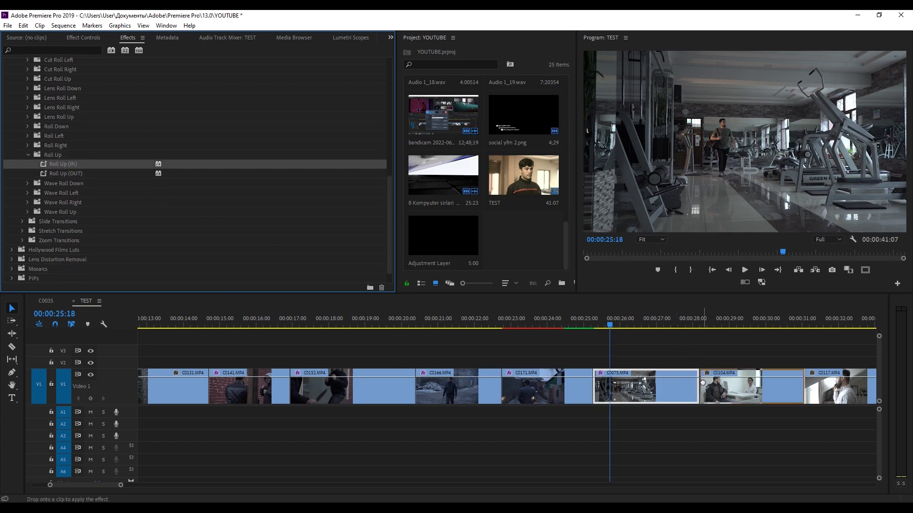
Preview the Roll Up cut from 00:00:27:05, then park the playhead at 00:00:34:06
key("space")
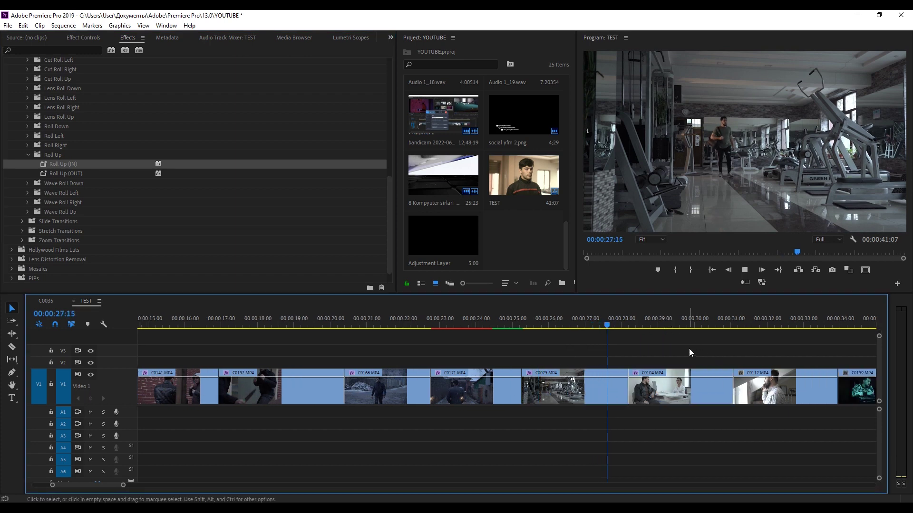
left_click(592, 325)
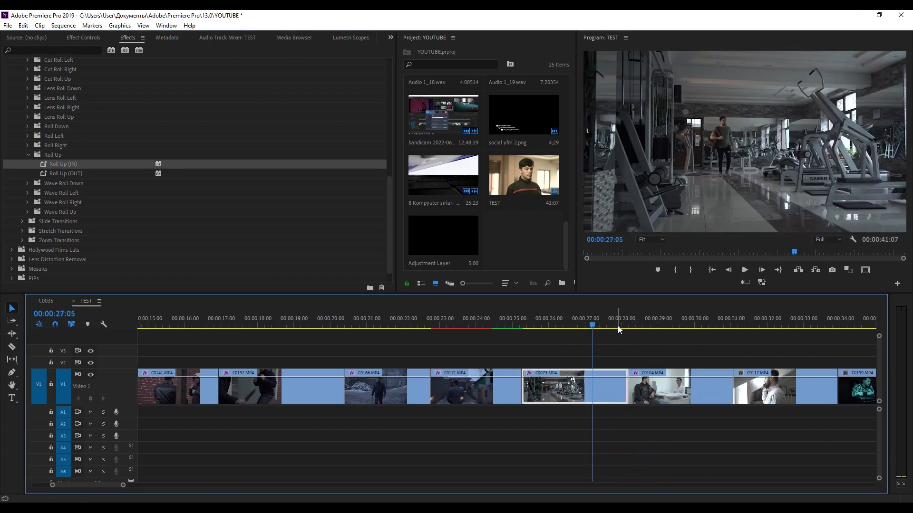
key("space")
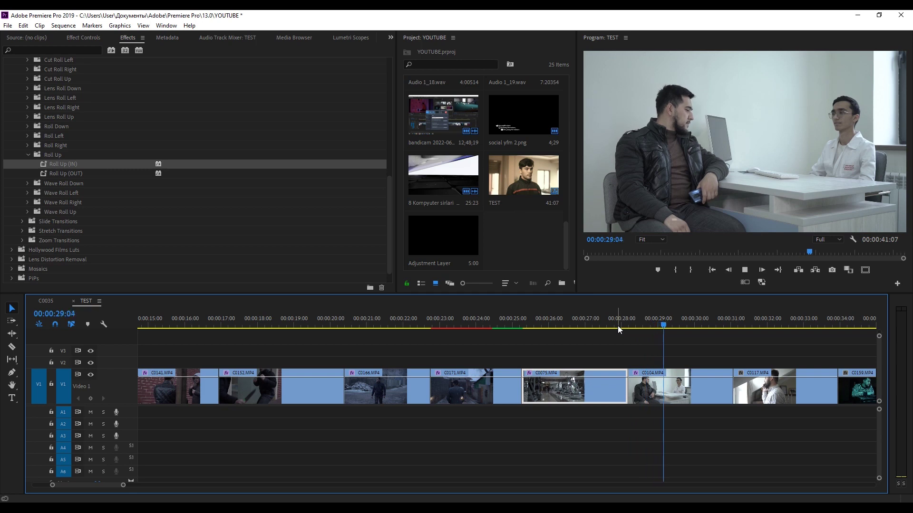
key("space")
key("minus")
key("minus")
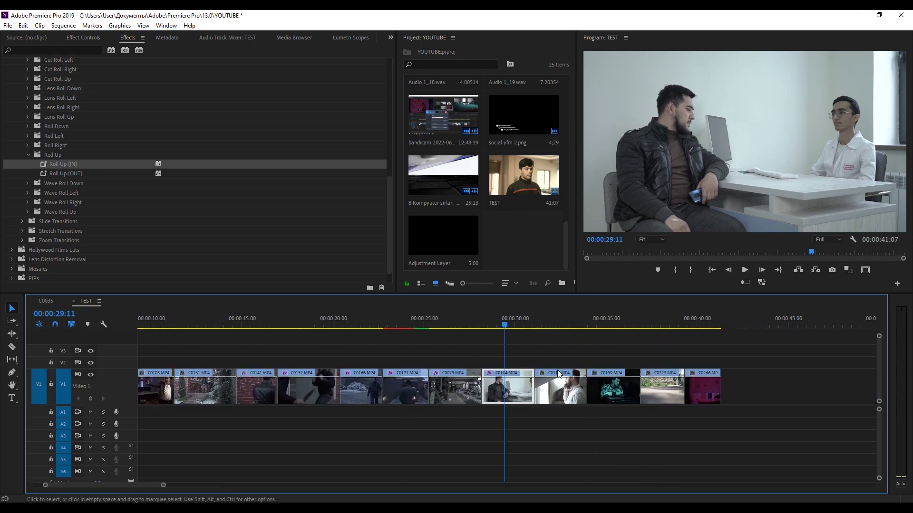
key("equal")
left_click(680, 325)
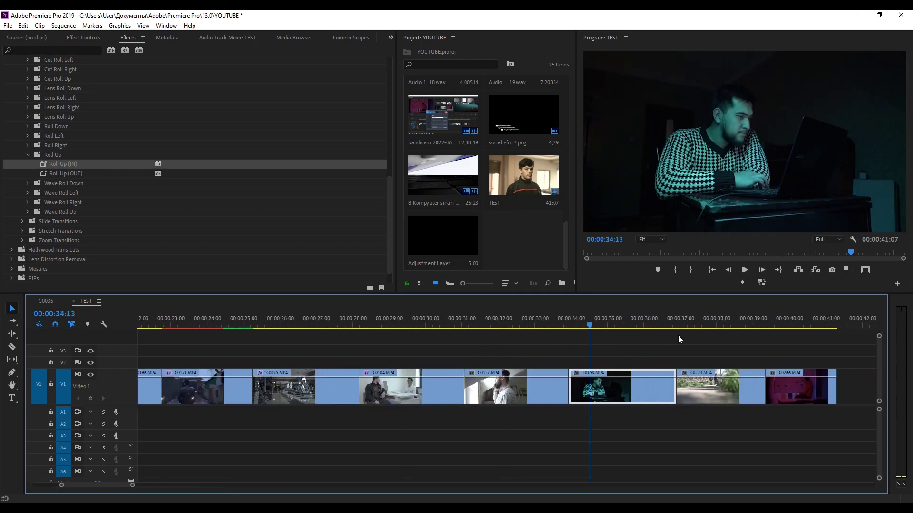
left_click(580, 325)
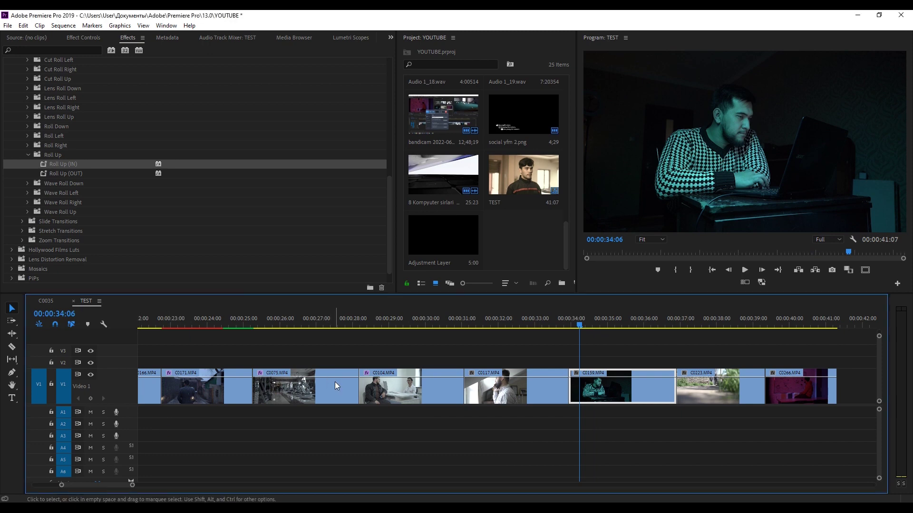
left_click(106, 500)
Drag Overlay_01–Overlay_10 from the Filmmaker Overlay folder into Premiere's Project panel
mouse_move(349, 88)
left_mouse_down()
mouse_move(342, 104)
mouse_move(264, 97)
left_mouse_up()
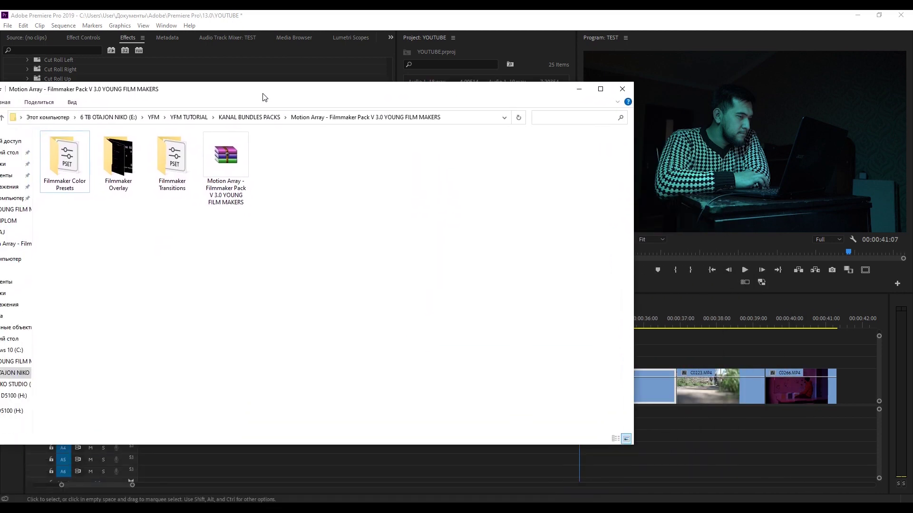
double_click(118, 161)
left_click_drag(562, 205, 78, 149)
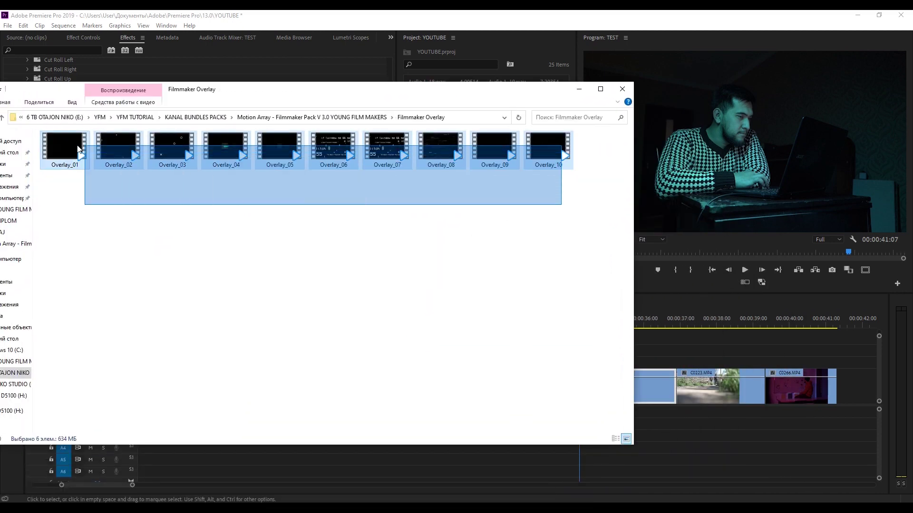
left_click_drag(408, 95, 516, 368)
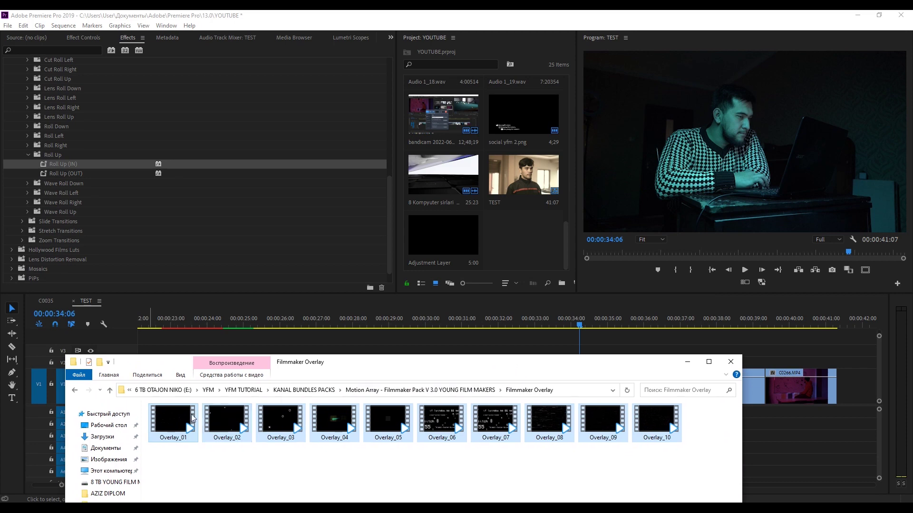
left_click_drag(192, 418, 512, 241)
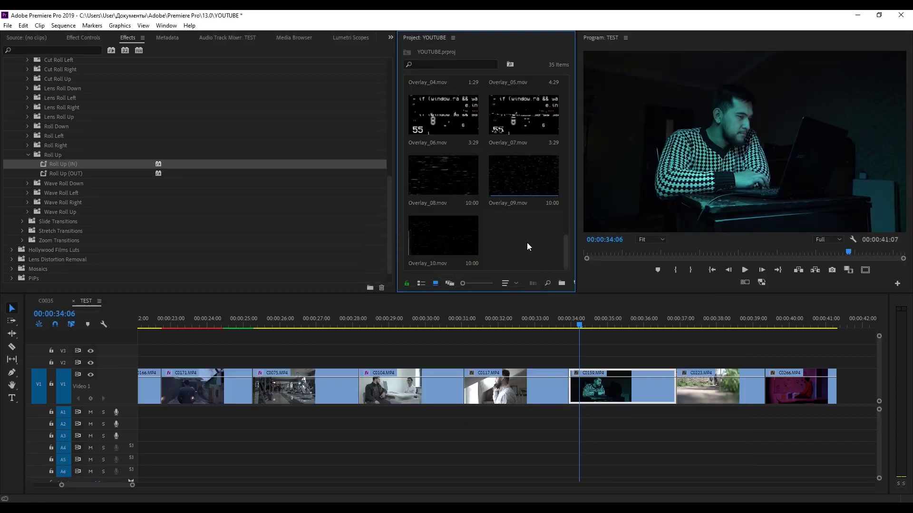
Place Overlay_02.mov on V2 above C0159 and trim its start and end to match the clip
scroll(527, 246, "up", 1)
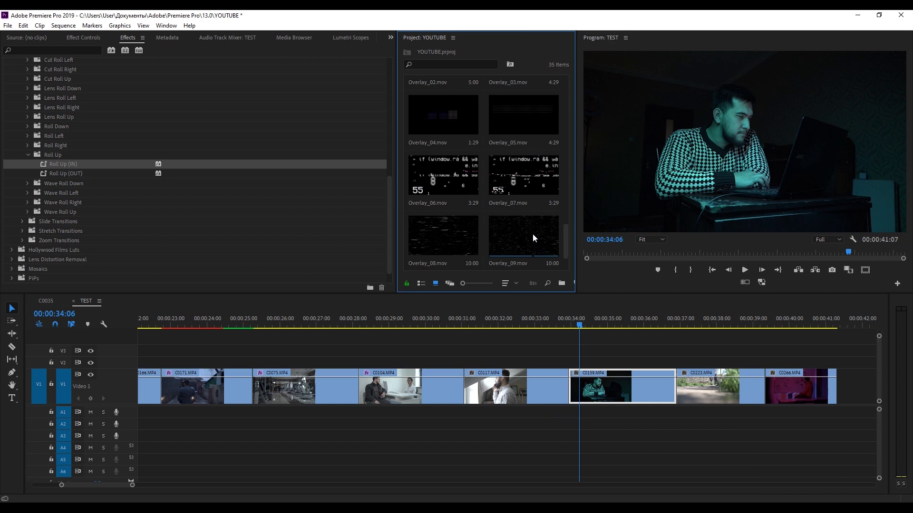
scroll(532, 232, "up", 1)
scroll(532, 233, "up", 1)
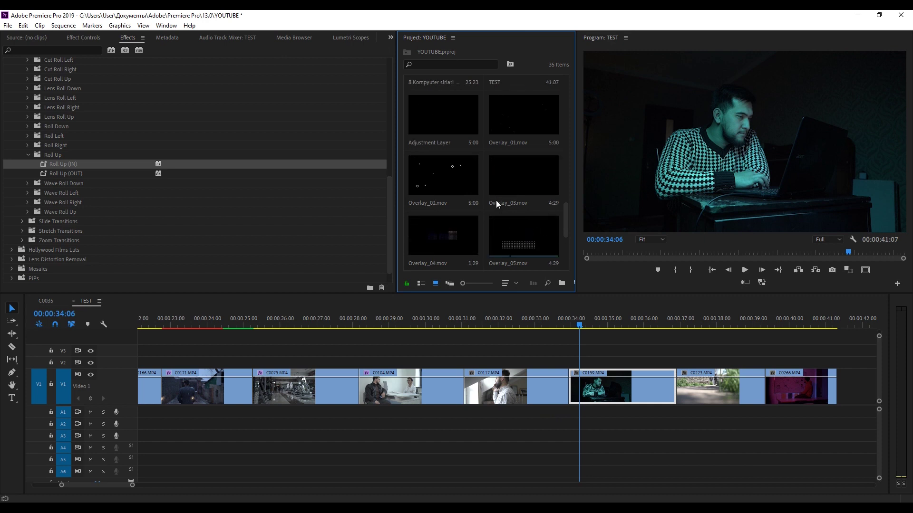
double_click(461, 167)
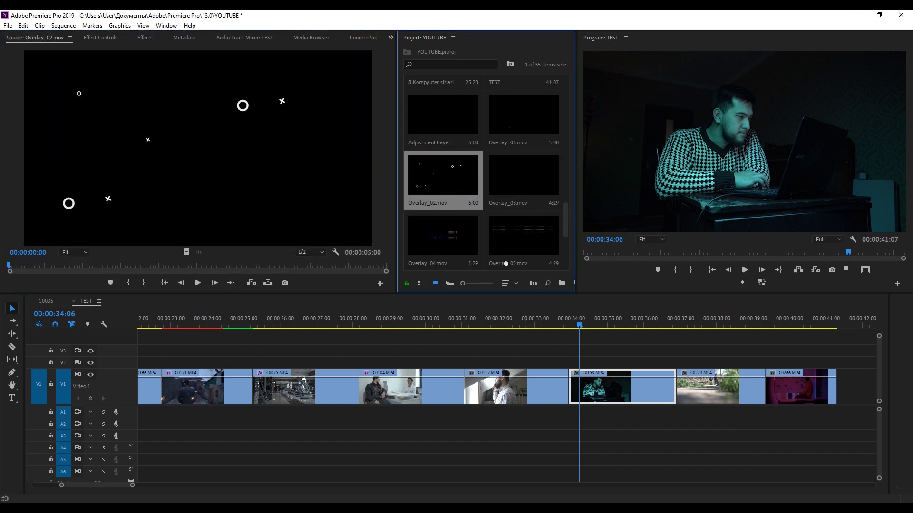
left_click_drag(443, 176, 570, 362)
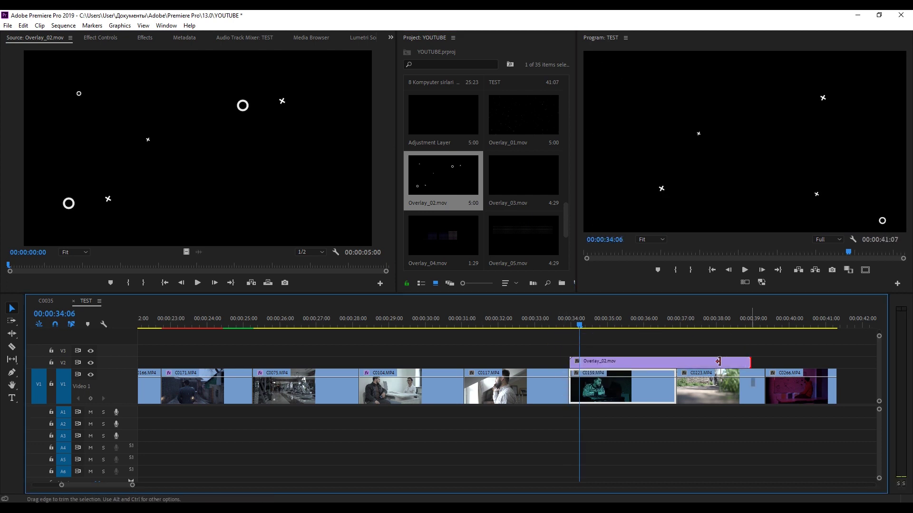
left_click_drag(718, 362, 675, 361)
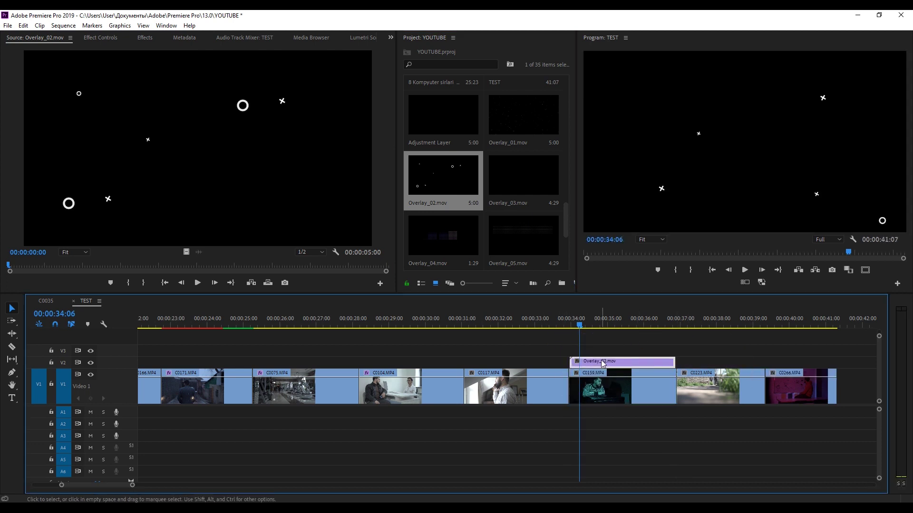
left_click_drag(603, 364, 600, 363)
left_click_drag(673, 362, 676, 362)
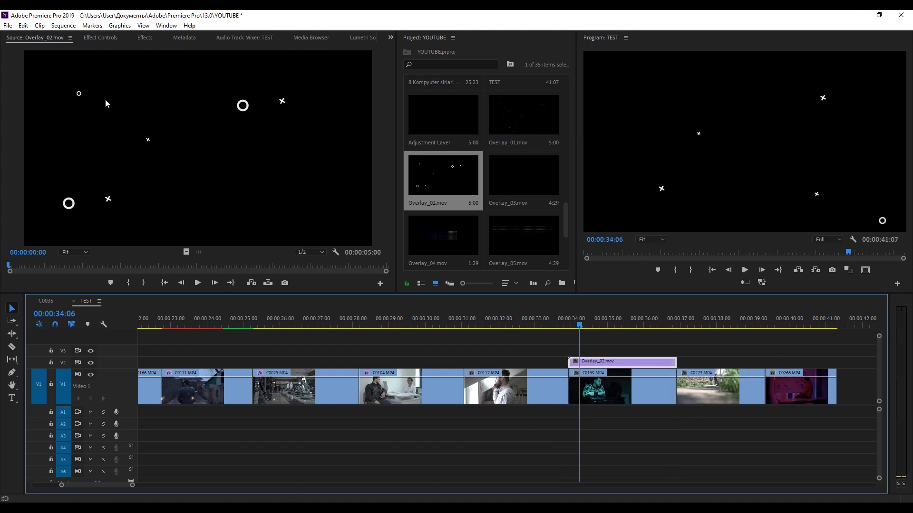
Set Overlay_02.mov's blend mode to Screen and play back the blended section
left_click(105, 42)
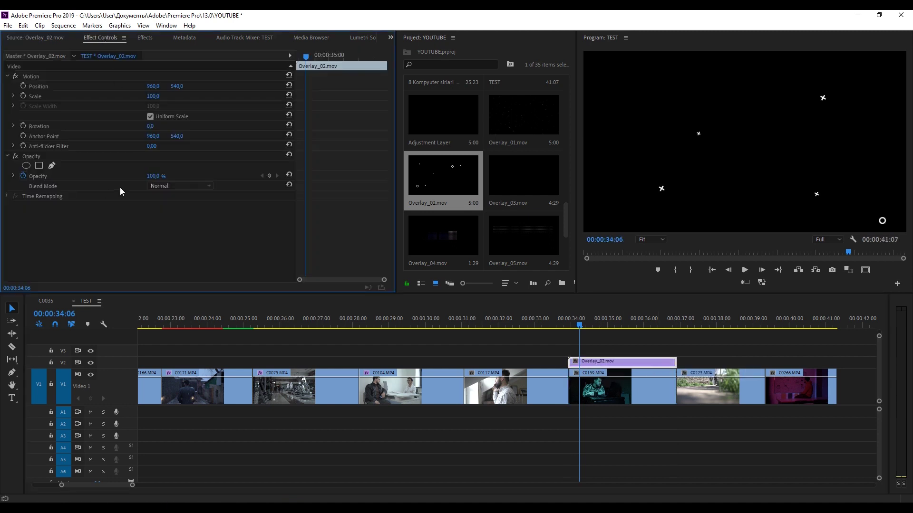
left_click(169, 186)
left_click(175, 282)
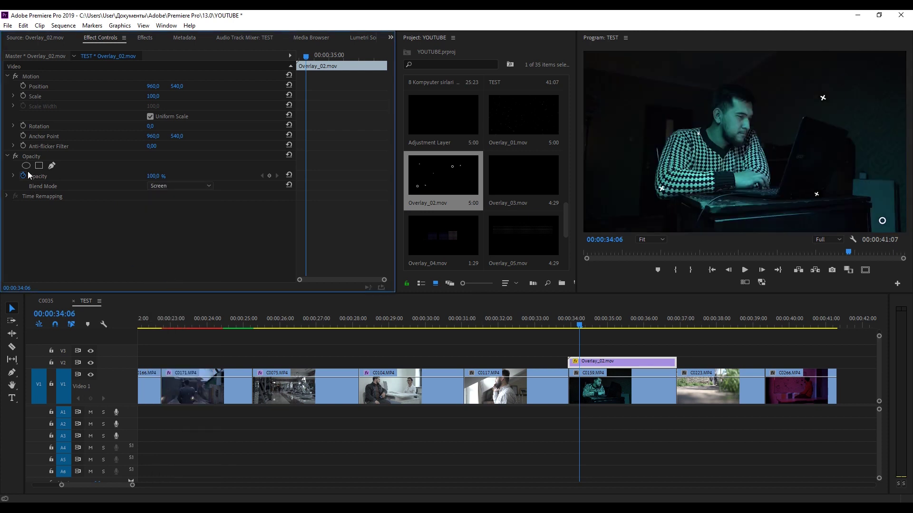
left_click(559, 325)
key("space")
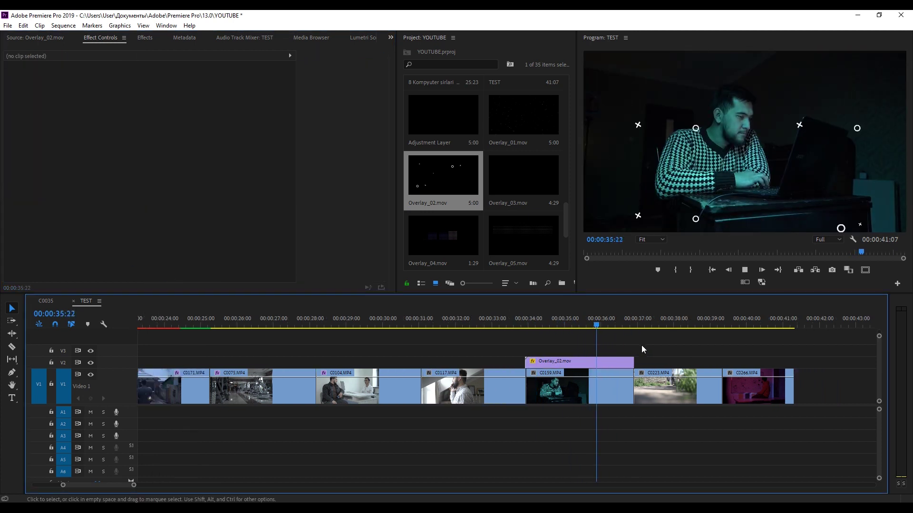
key("space")
Place Overlay_01.mov on V2 over C0266 and set its blend mode to Screen
key("d")
left_click(529, 183)
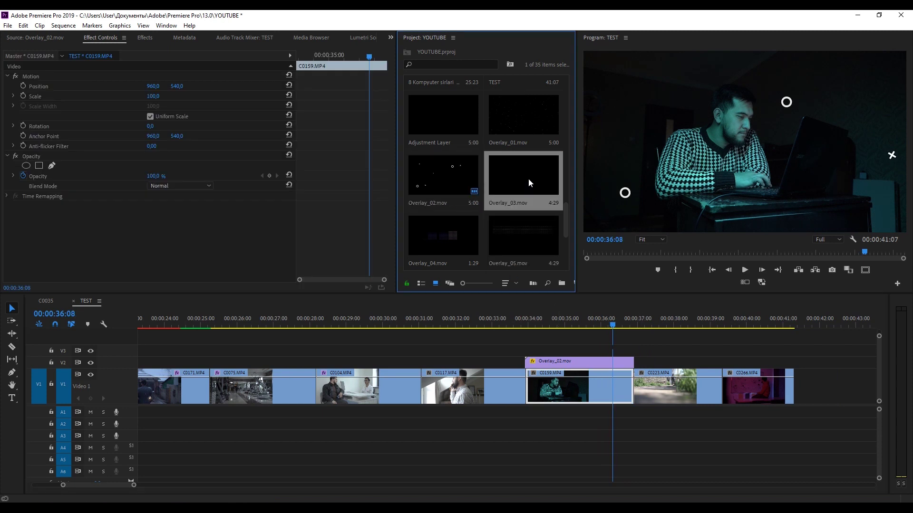
left_click_drag(518, 115, 720, 362)
left_click(656, 322)
left_click(669, 365)
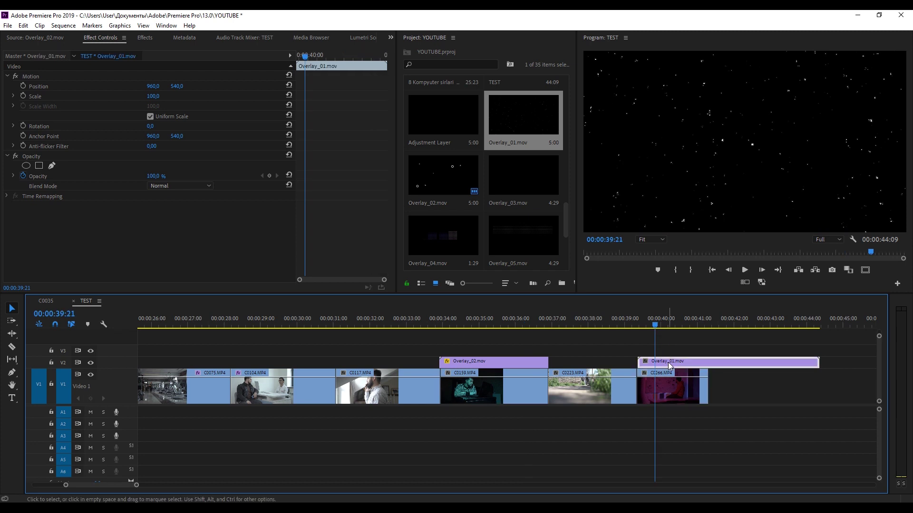
left_click(180, 186)
left_click(171, 284)
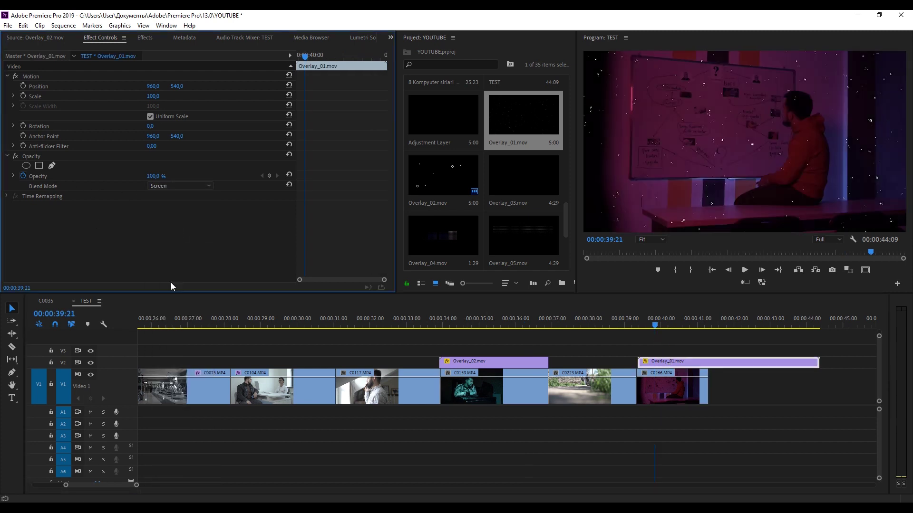
Preview the Overlay_01.mov star blend, then delete that overlay clip
left_click(638, 323)
key("space")
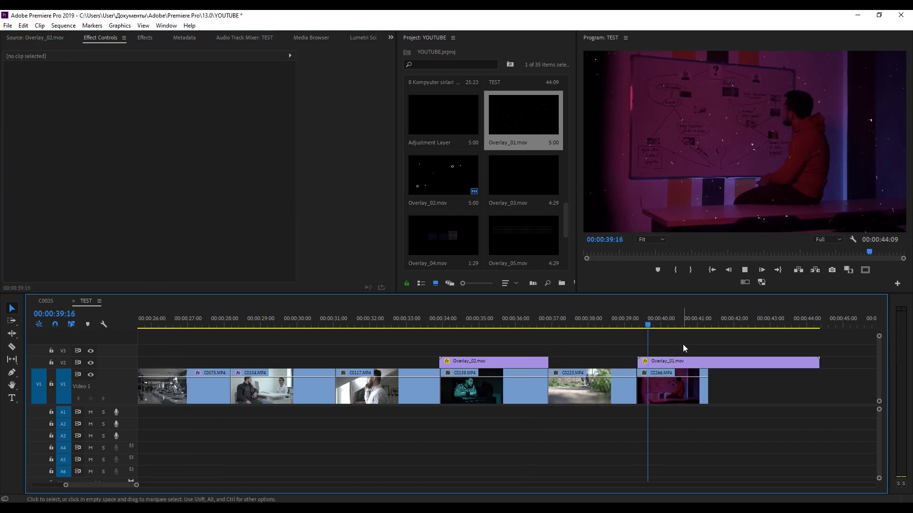
left_click(661, 371)
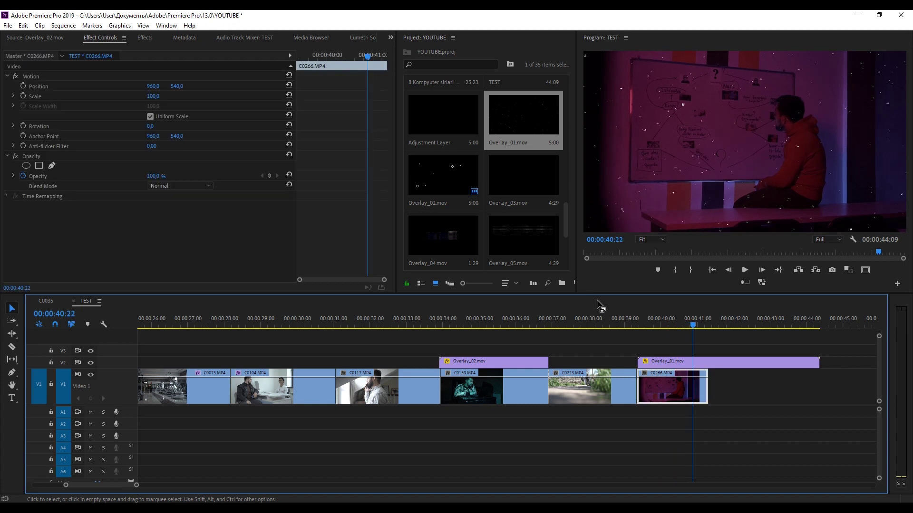
left_click(663, 363)
key("Delete")
Preview the Adjustment Layer and the Overlay_07.mov glitch clip from the project
scroll(511, 208, "up", 1)
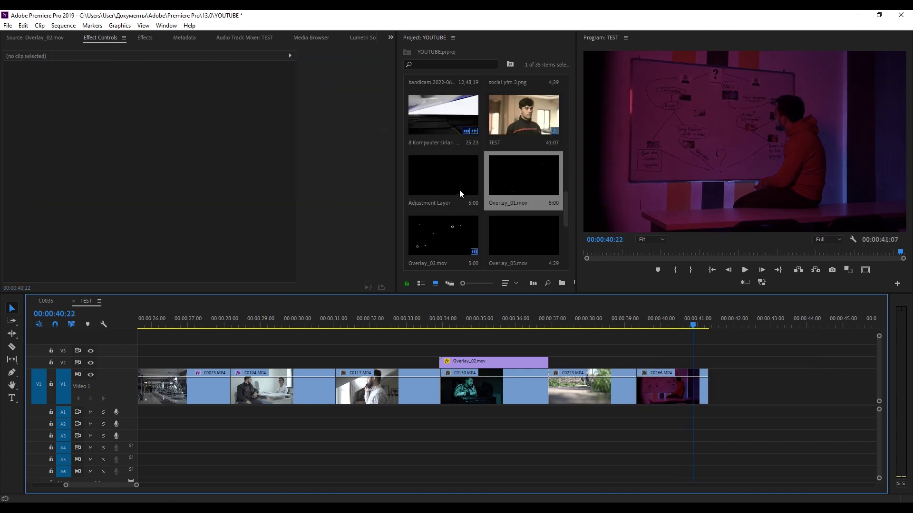
double_click(450, 185)
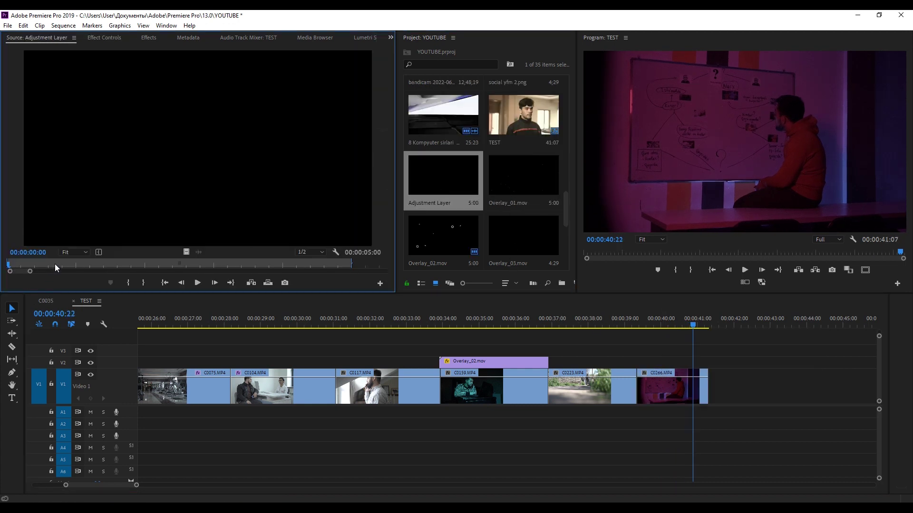
left_click(183, 264)
scroll(479, 216, "down", 2)
scroll(477, 216, "down", 1)
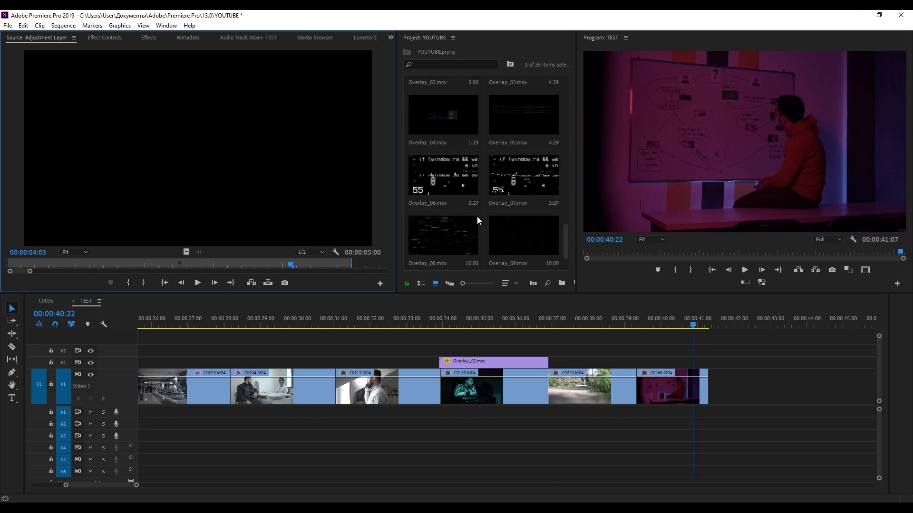
left_click(475, 204)
left_click(518, 173)
double_click(517, 172)
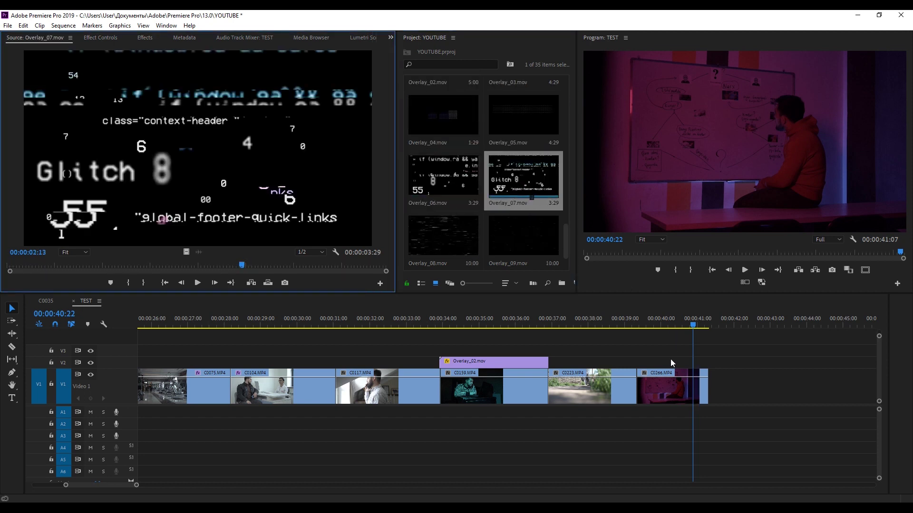
Put Overlay_07.mov on V2 starting at C0266, set it to Screen, and preview to 00:00:40:01
left_click_drag(521, 185, 646, 361)
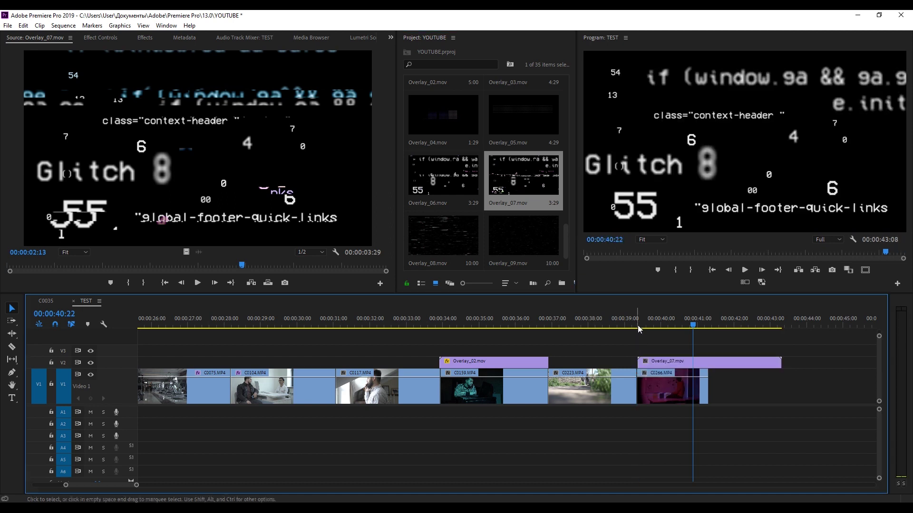
left_click_drag(630, 326, 641, 326)
left_click(664, 360)
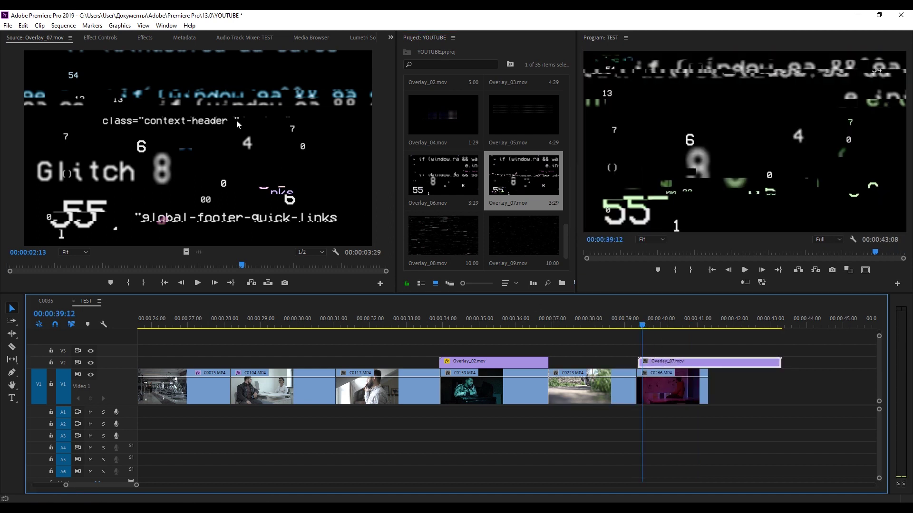
left_click(100, 38)
left_click(162, 186)
left_click(167, 283)
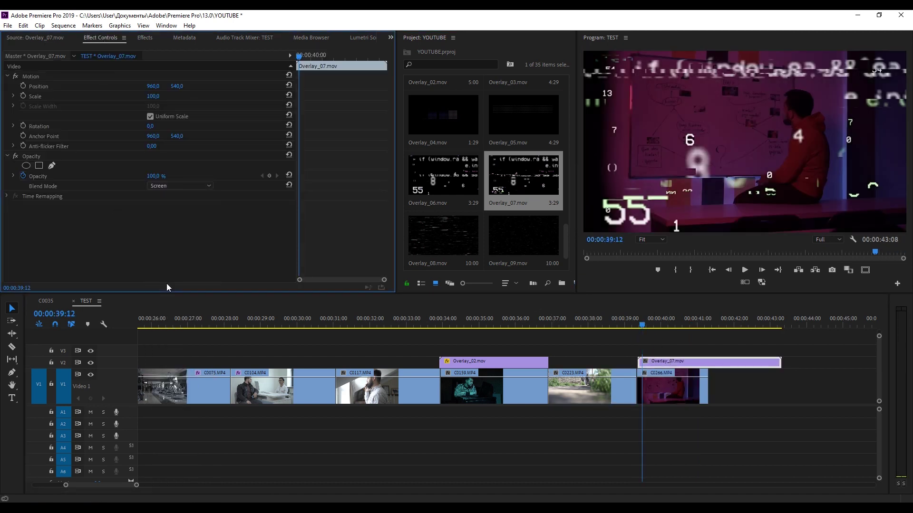
left_click(674, 340)
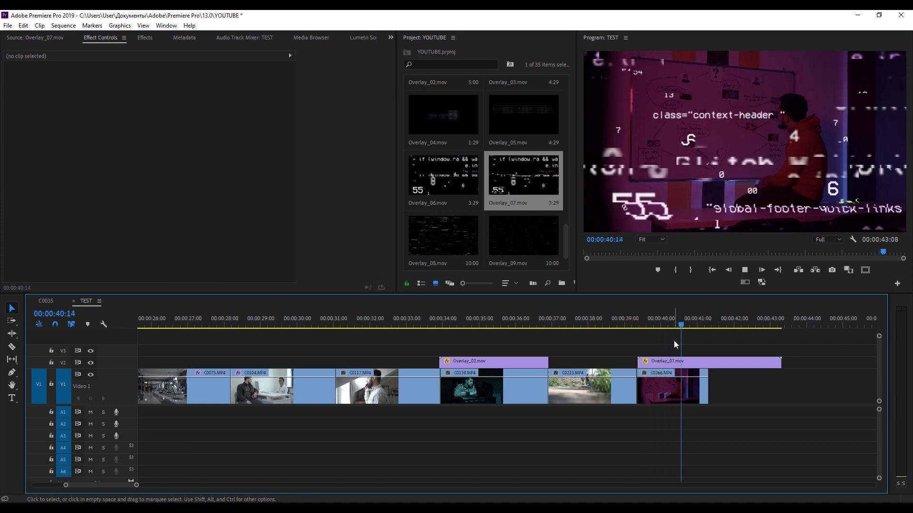
left_click(663, 319)
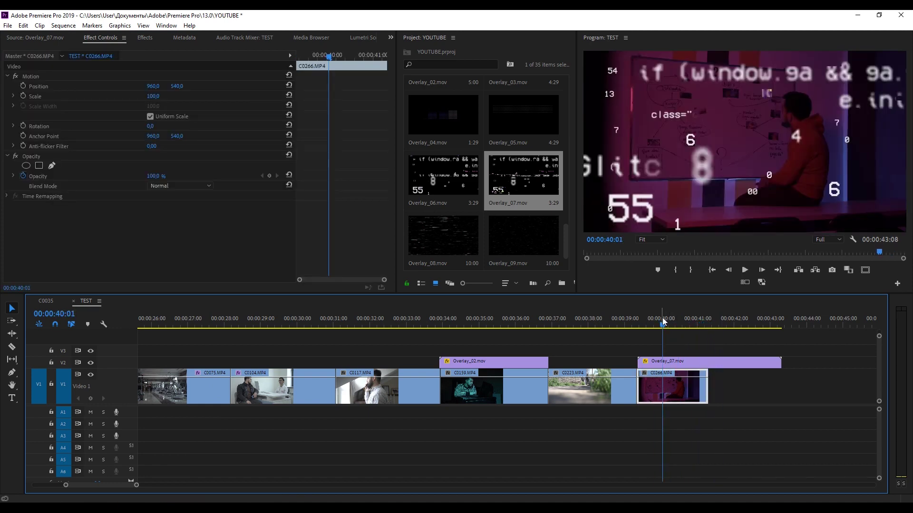